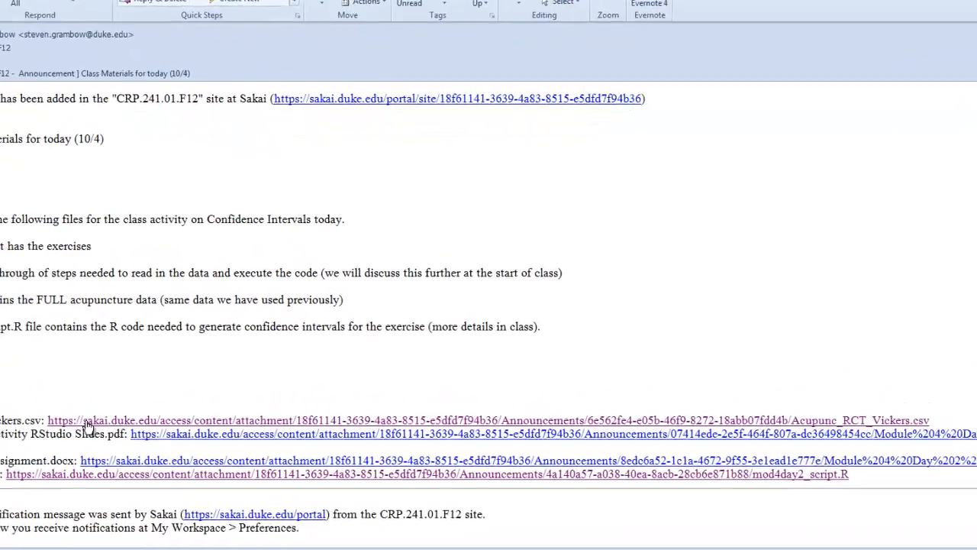
# Download the Acupunc_RCT_Vickers CSV attachment, signing in with the Duke NetID and password.
pyautogui.keyDown('ctrl'); pyautogui.click(49, 448); pyautogui.keyUp('ctrl')
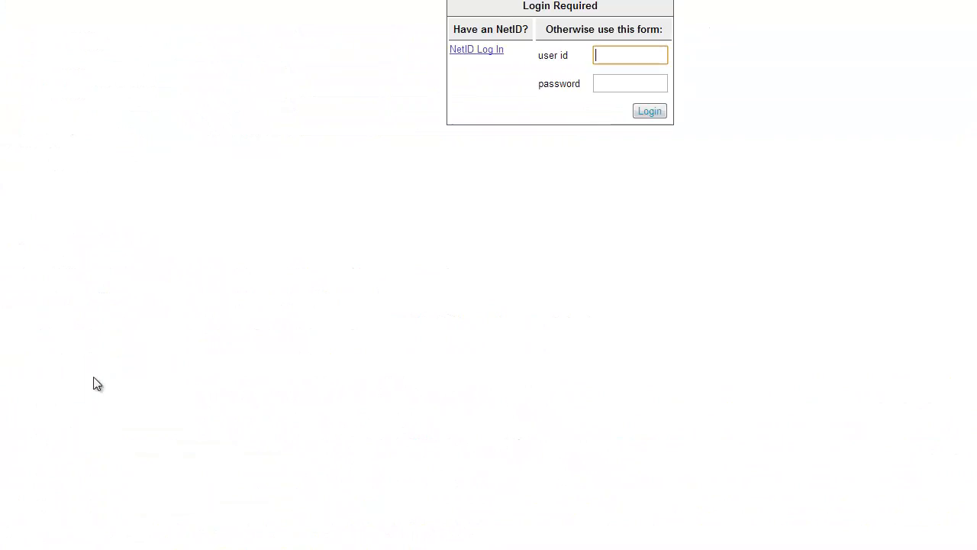
pyautogui.click(470, 51)
pyautogui.click(72, 126)
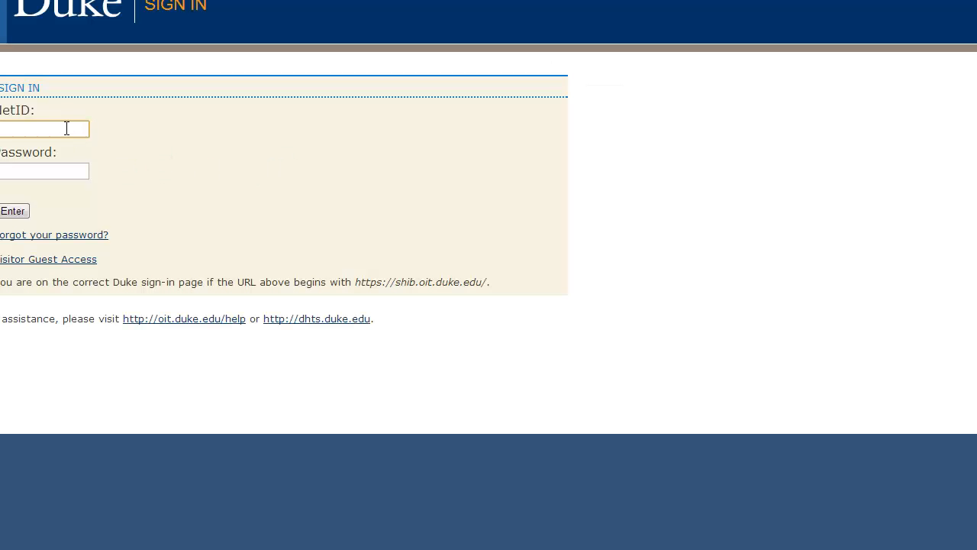
pyautogui.write('grambow')
pyautogui.press('Tab')
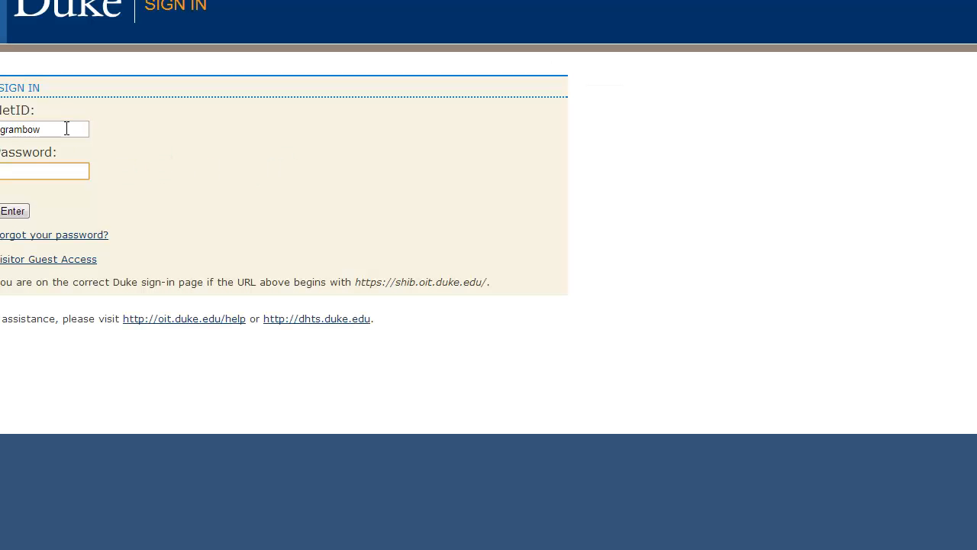
pyautogui.write('•••••••••••••••')
pyautogui.press('Return')
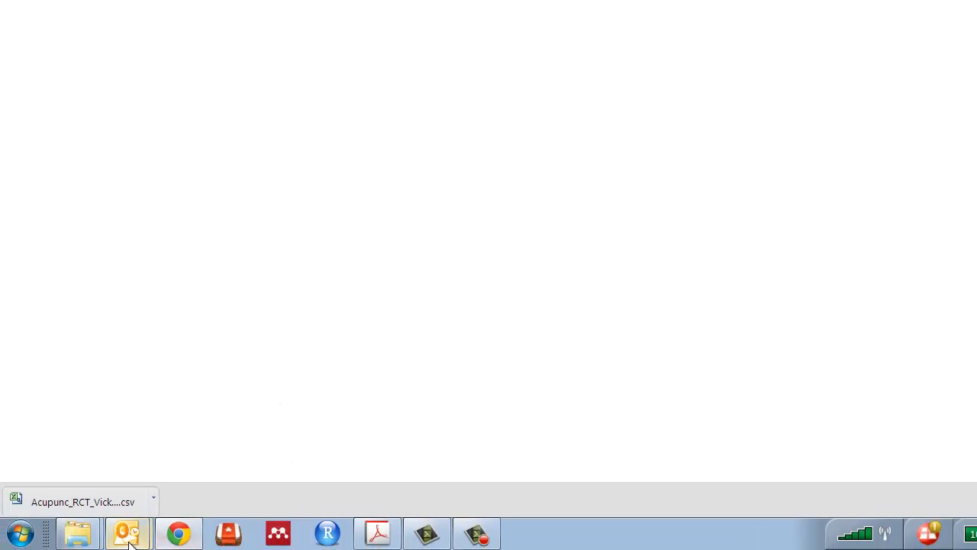
# Download the mod4day2_script R file and show it in its download folder.
pyautogui.moveTo(128, 539)
pyautogui.click(185, 500)
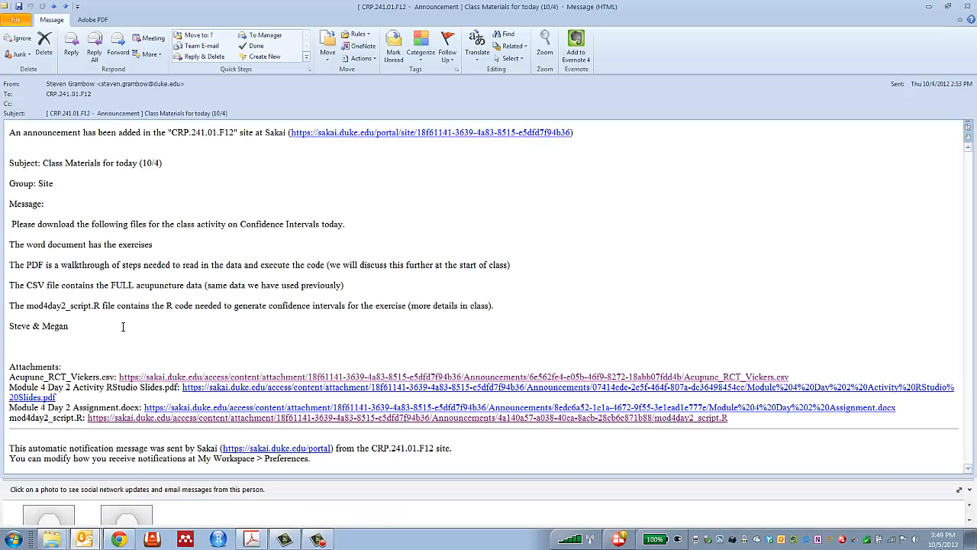
pyautogui.click(133, 418)
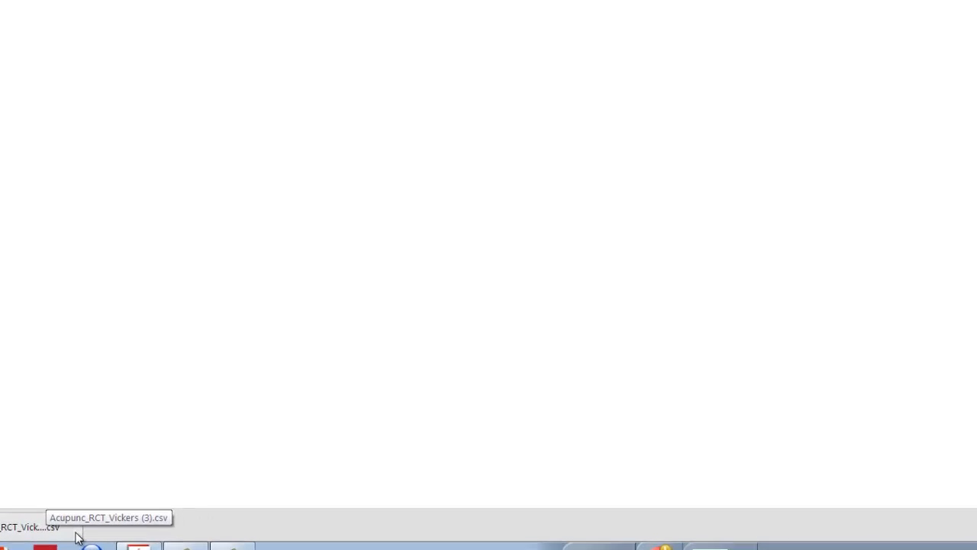
pyautogui.click(52, 532)
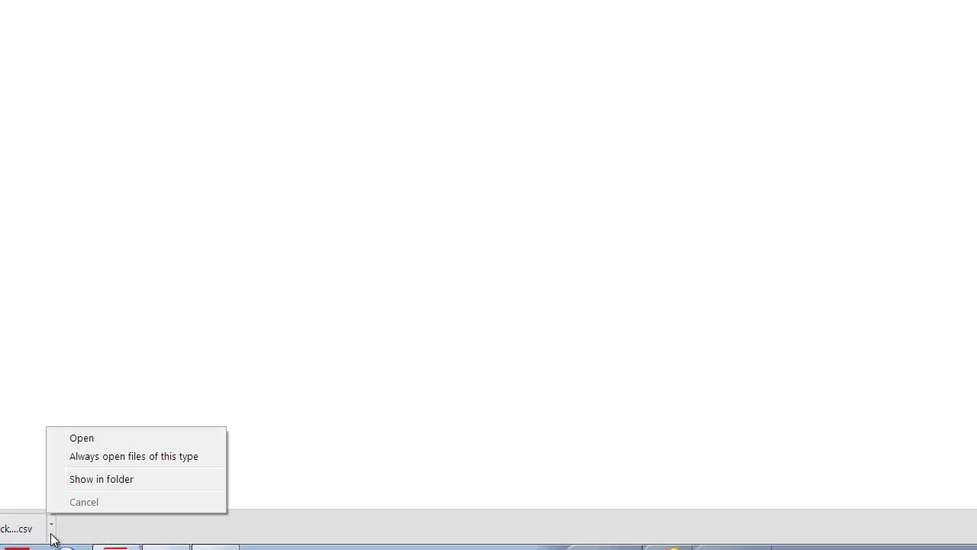
pyautogui.click(102, 479)
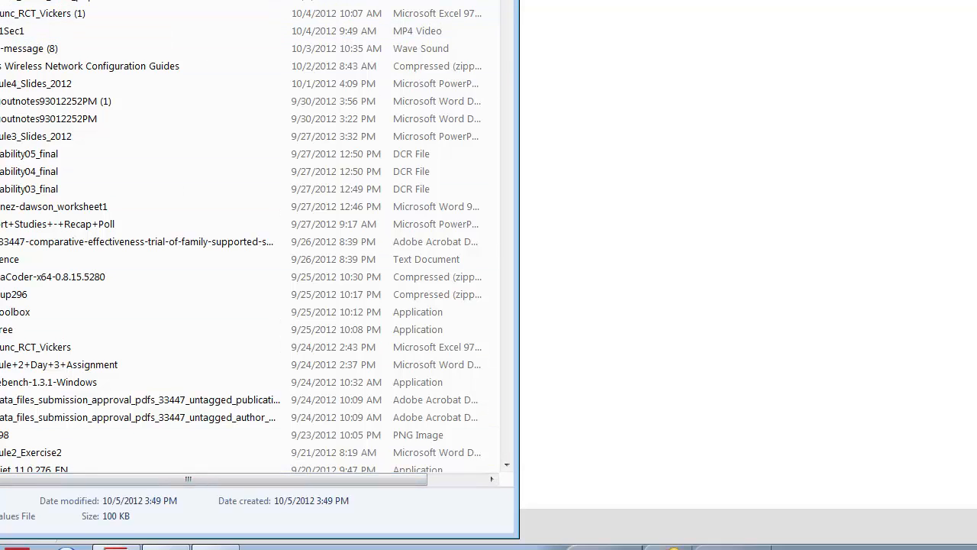
# Select mod4day2_script (1) and Acupunc_RCT_Vickers (1), (2), (3), then delete them.
pyautogui.click(116, 74)
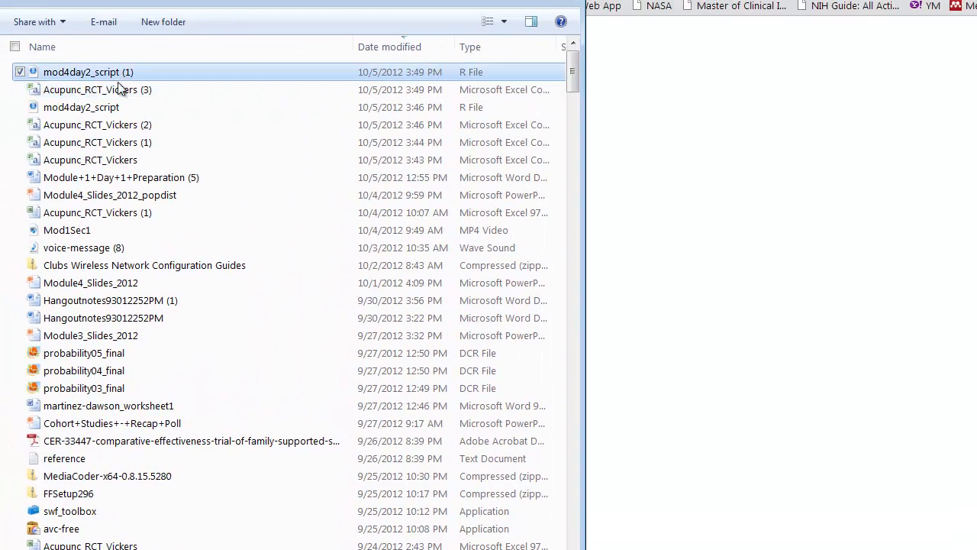
pyautogui.click(118, 89)
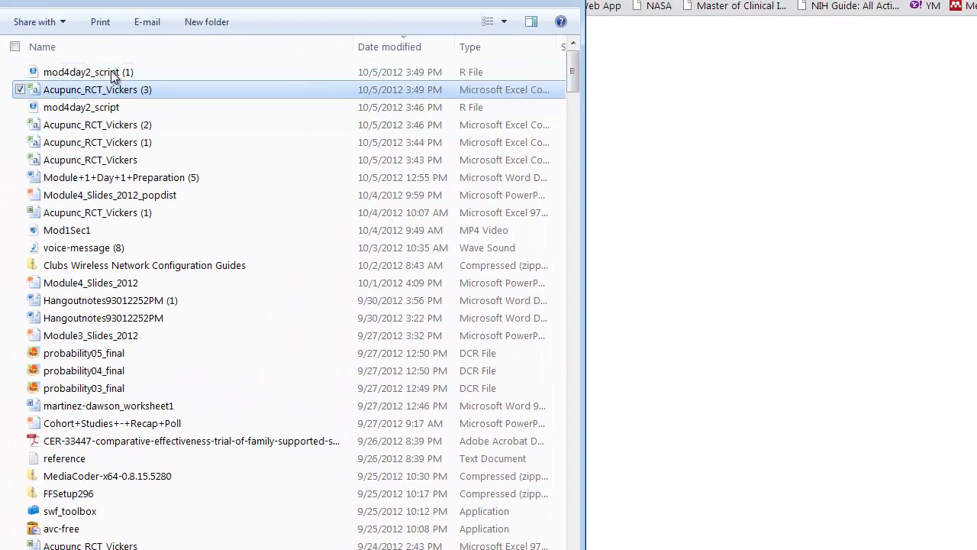
pyautogui.click(111, 72)
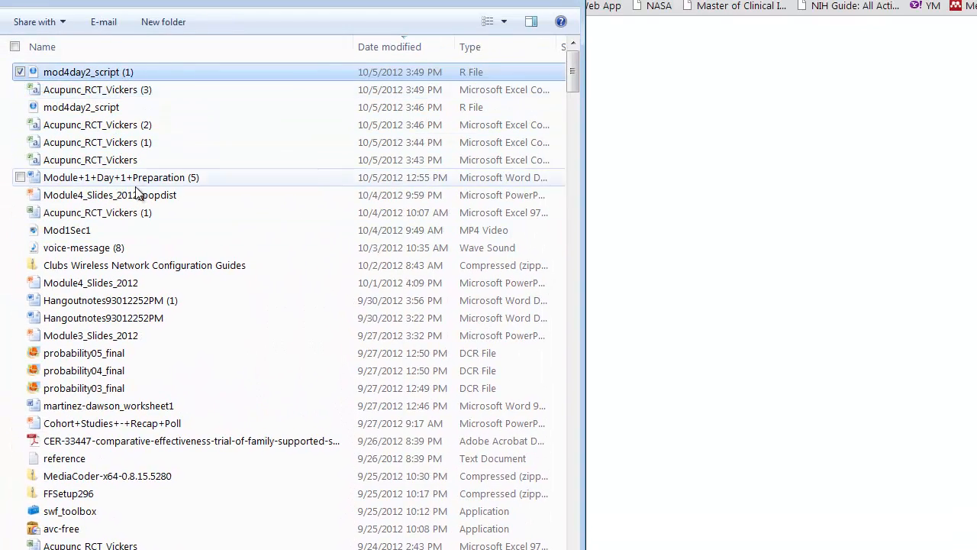
pyautogui.click(129, 91)
pyautogui.keyDown('ctrl'); pyautogui.click(126, 76); pyautogui.keyUp('ctrl')
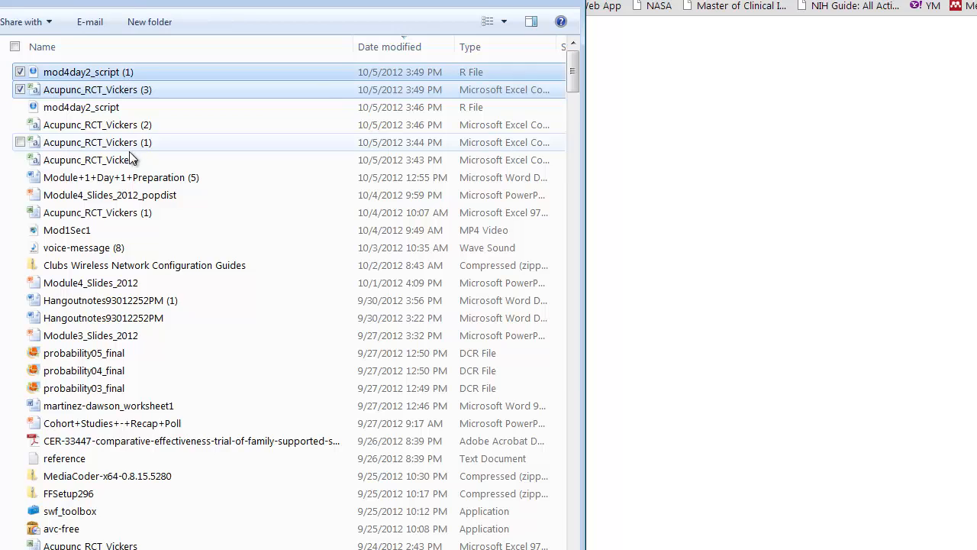
pyautogui.keyDown('ctrl'); pyautogui.click(134, 143); pyautogui.keyUp('ctrl')
pyautogui.keyDown('ctrl'); pyautogui.click(132, 127); pyautogui.keyUp('ctrl')
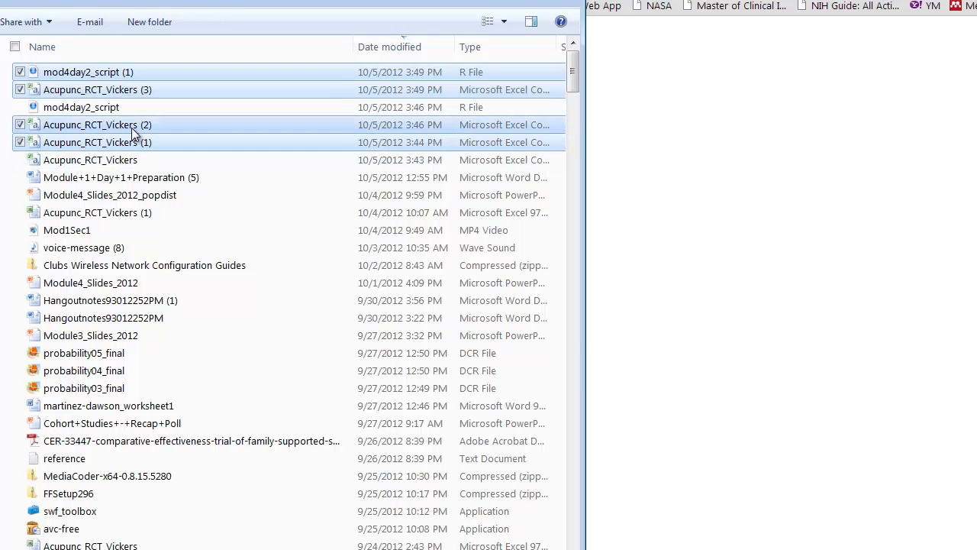
pyautogui.press('Delete')
pyautogui.press('Return')
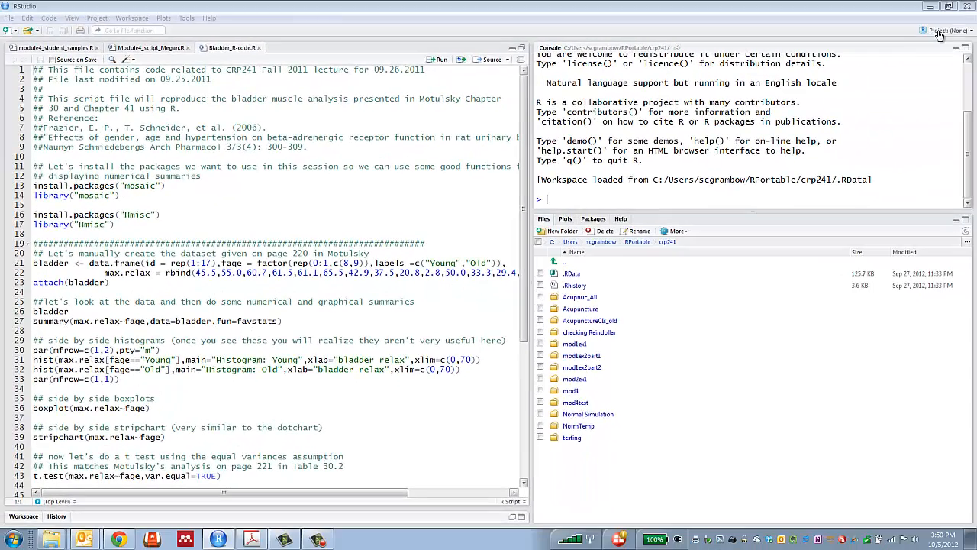
# Create a new-directory project named AcupunctureCIs under RPortable/crp241.
pyautogui.click(941, 32)
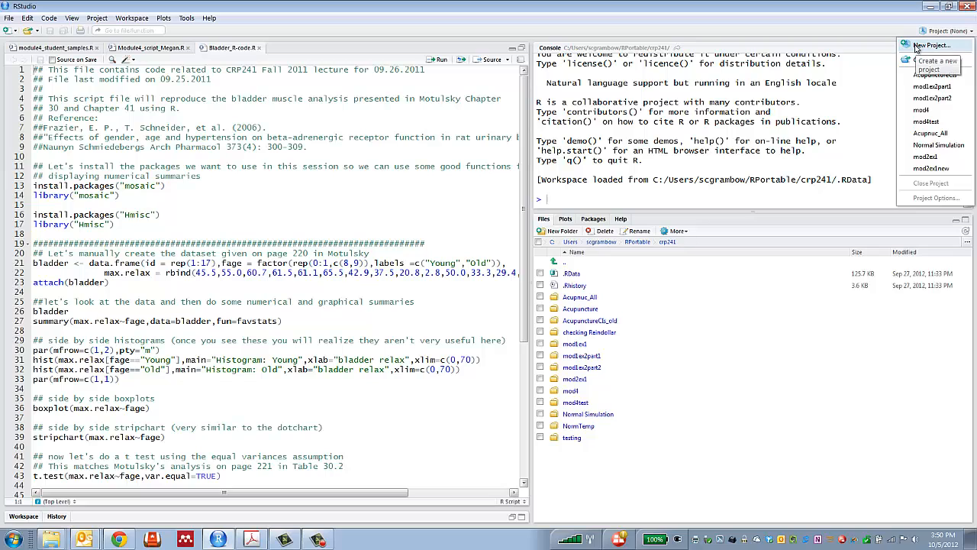
pyautogui.click(918, 47)
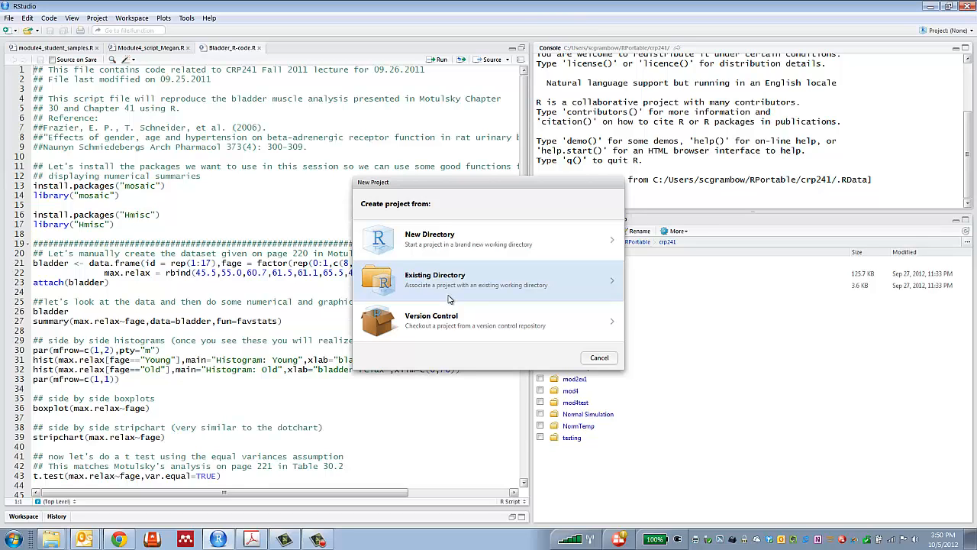
pyautogui.click(428, 247)
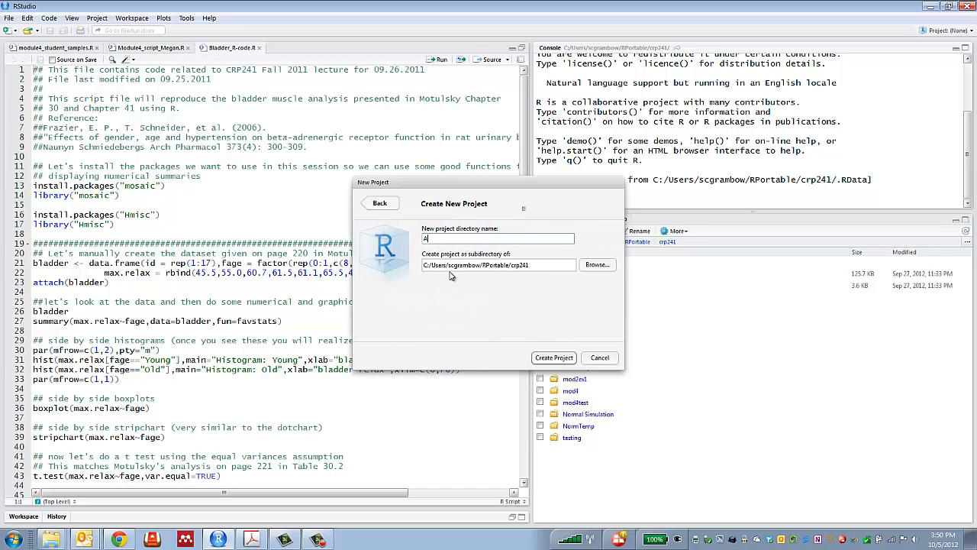
pyautogui.write('AcupunctureCIs')
pyautogui.click(547, 359)
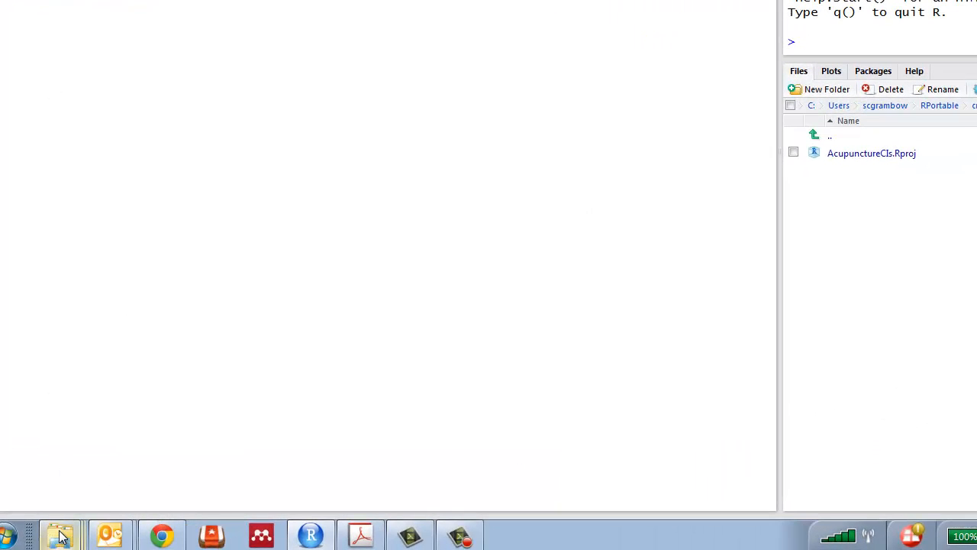
# Copy mod4day2_script and the Acupunc_RCT_Vickers CSV from the Downloads folder.
pyautogui.moveTo(61, 537)
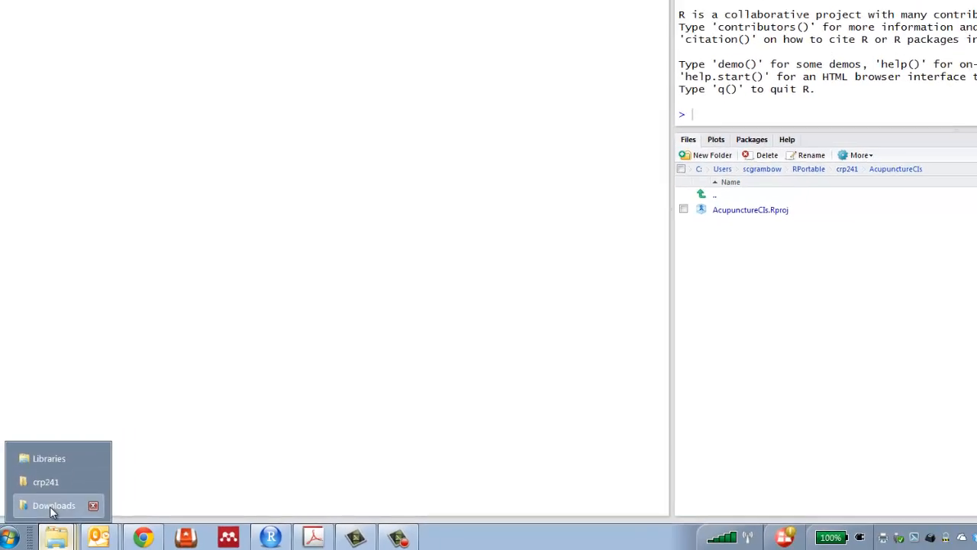
pyautogui.click(55, 496)
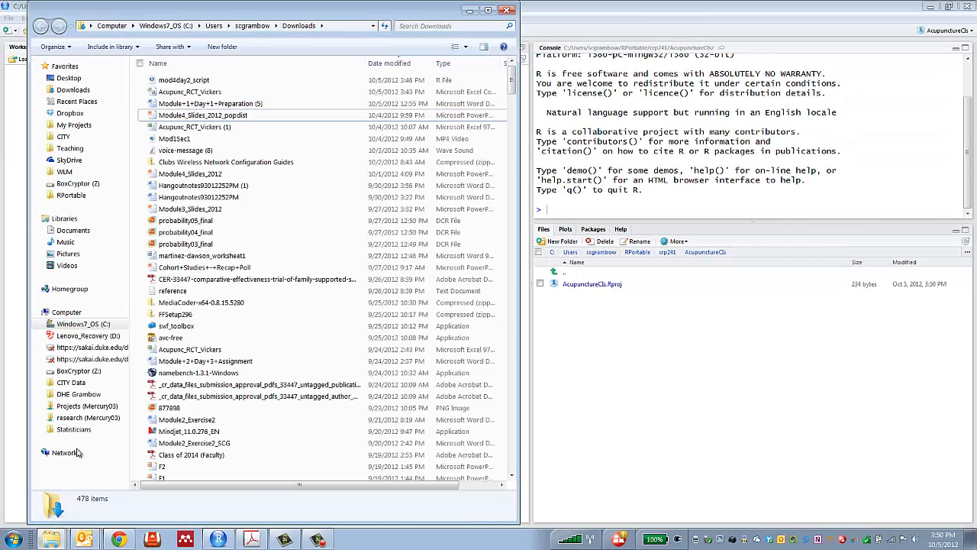
pyautogui.click(186, 81)
pyautogui.keyDown('shift'); pyautogui.click(186, 93); pyautogui.keyUp('shift')
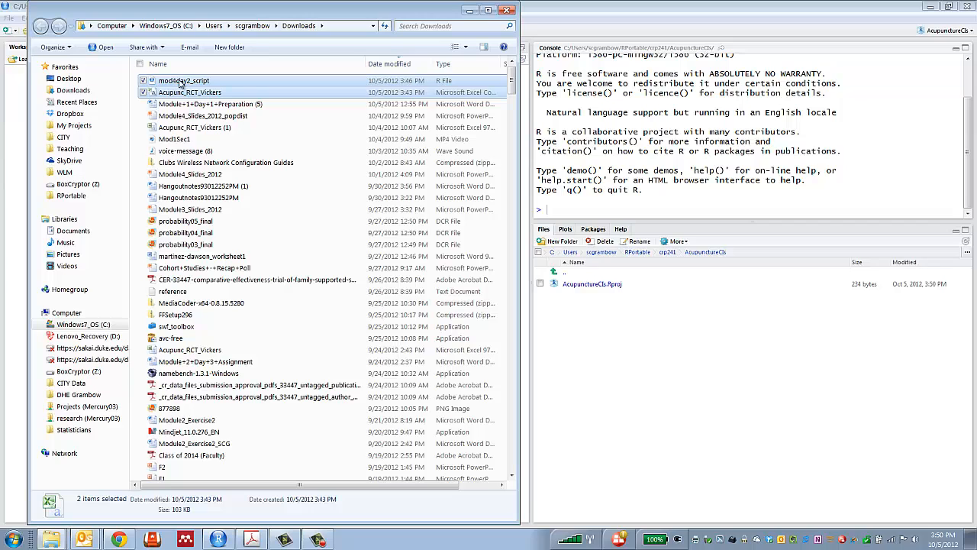
pyautogui.rightClick(182, 83)
pyautogui.click(69, 194)
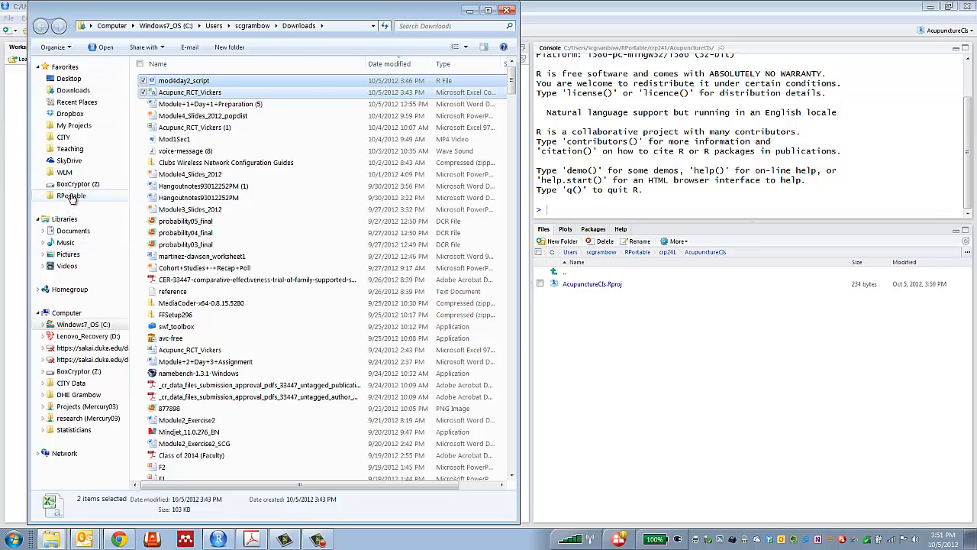
# Paste both files into the RPortable\crp241\AcupunctureCIs folder.
pyautogui.click(71, 197)
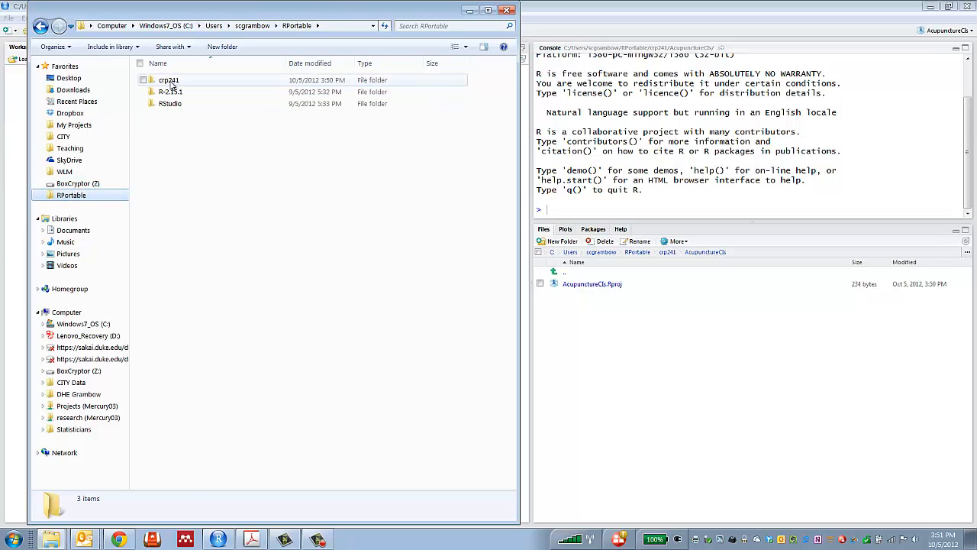
pyautogui.doubleClick(169, 81)
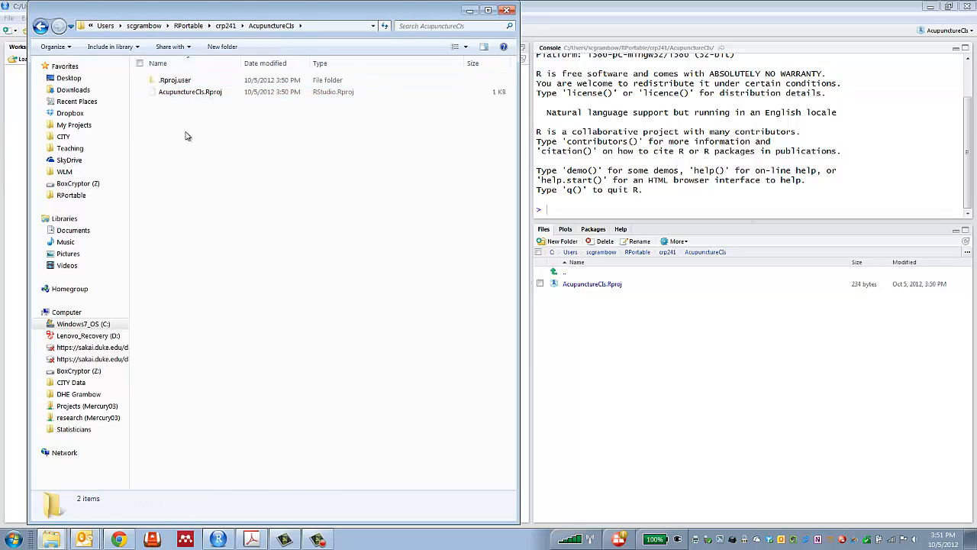
pyautogui.rightClick(203, 166)
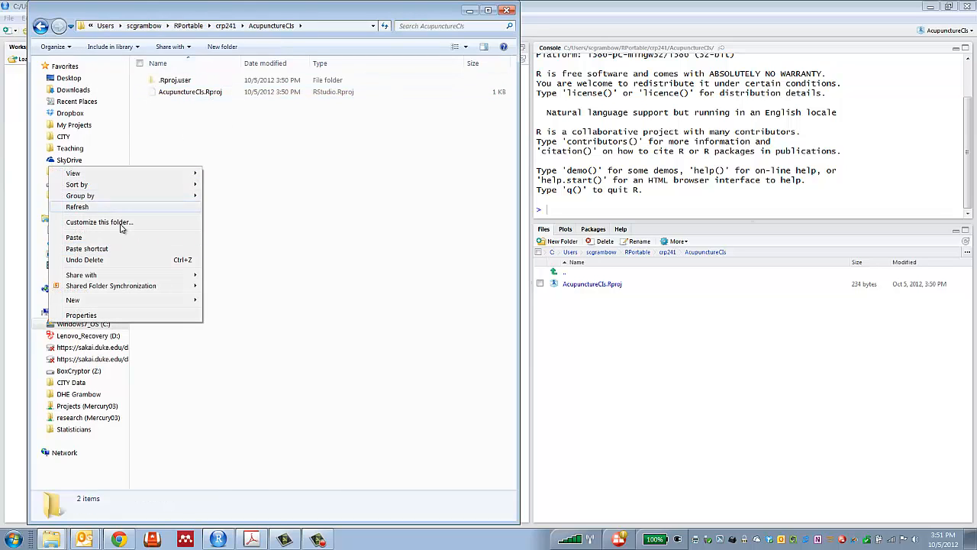
pyautogui.click(124, 237)
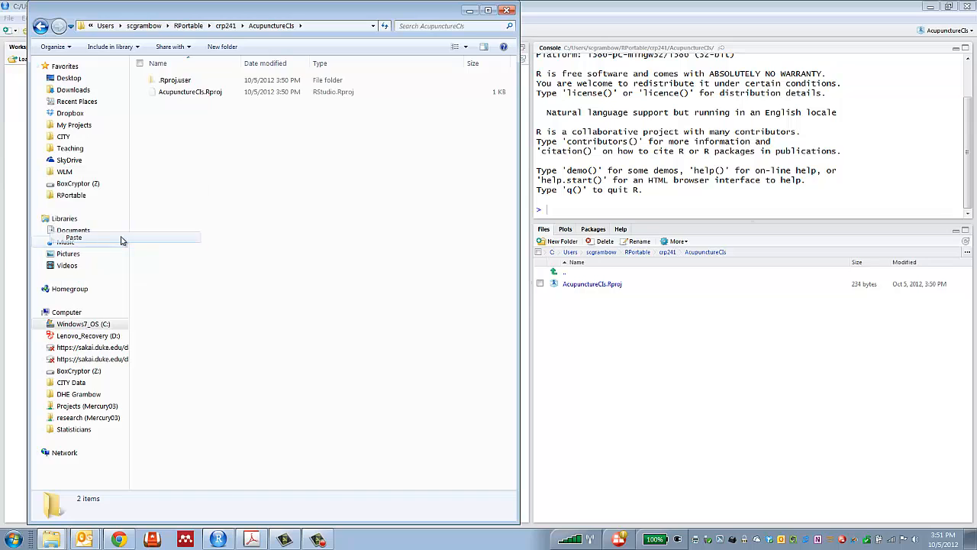
pyautogui.click(203, 237)
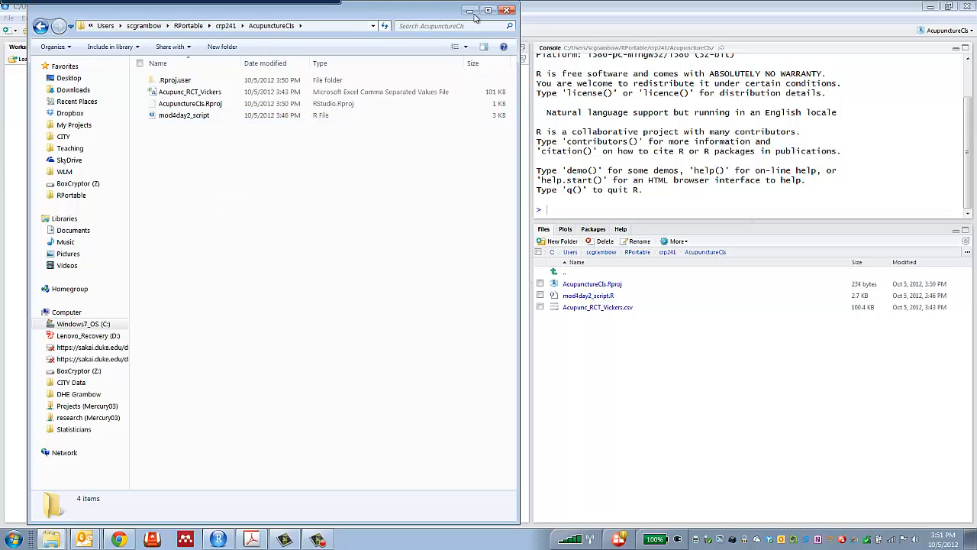
# Close Explorer and all Outlook windows, then open mod4day2_script.R from the Files pane.
pyautogui.click(508, 11)
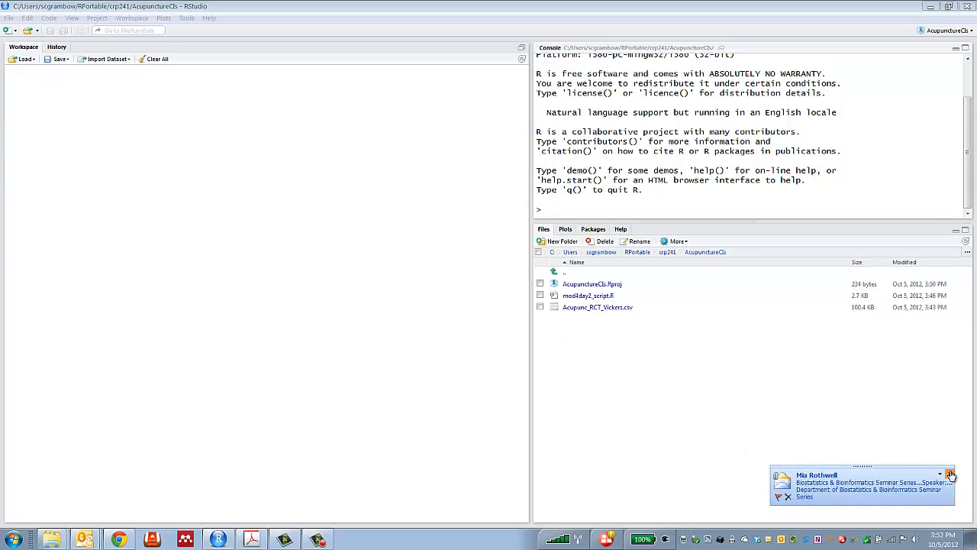
pyautogui.click(950, 474)
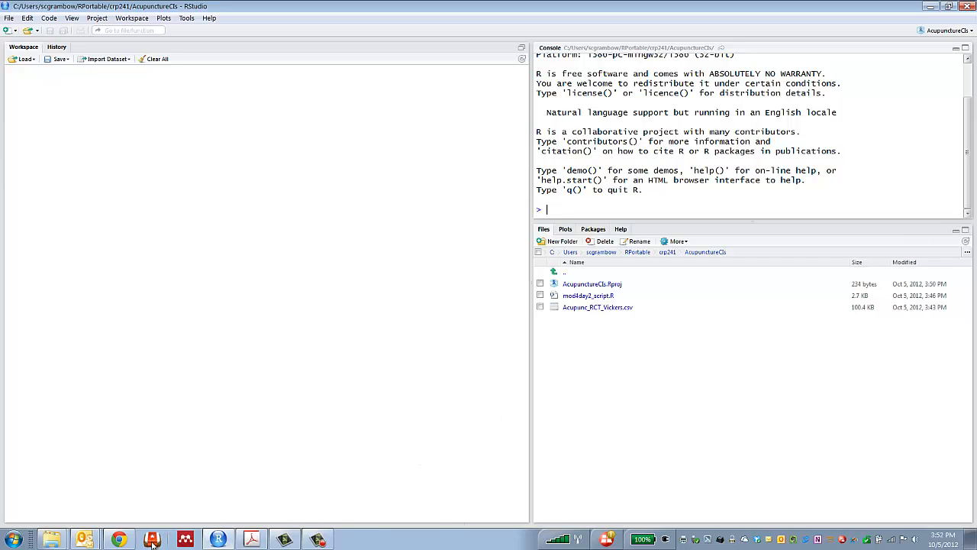
pyautogui.rightClick(85, 539)
pyautogui.click(86, 518)
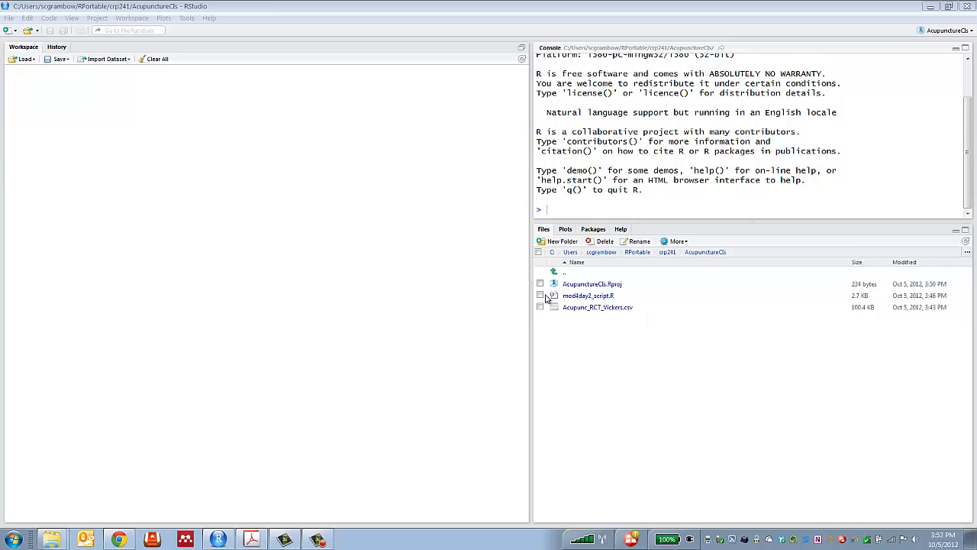
pyautogui.click(588, 297)
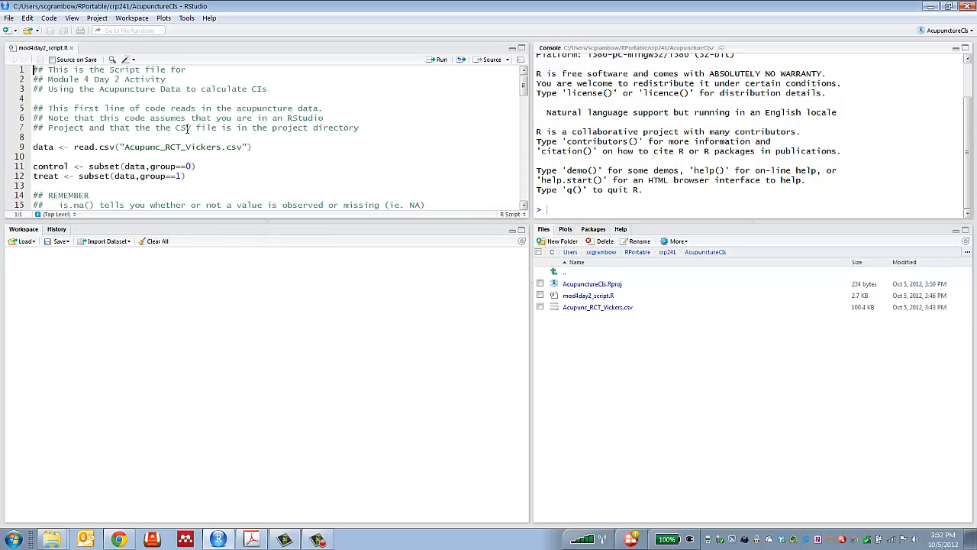
# Enlarge the editor, select the read.csv line, restore the Workspace pane and show Import Dataset options.
pyautogui.click(522, 49)
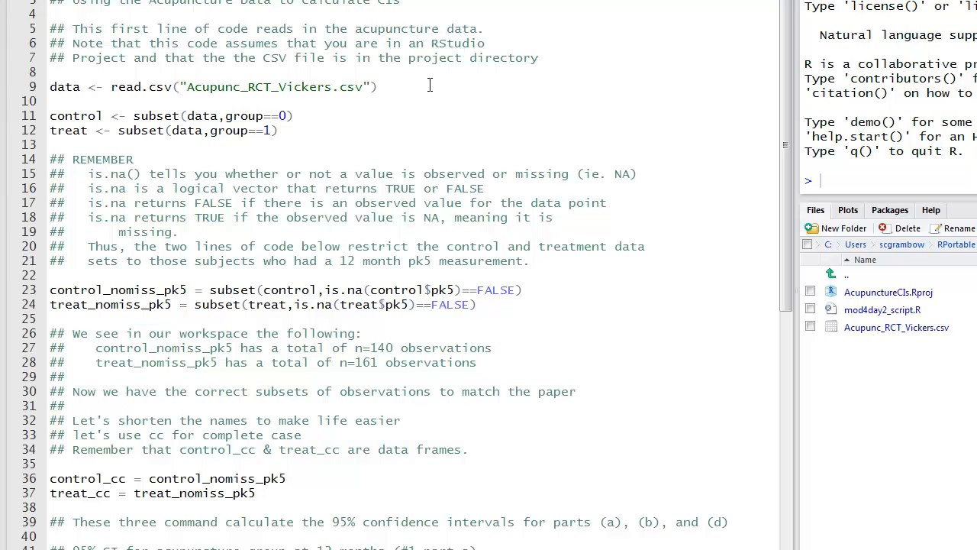
pyautogui.moveTo(430, 86); pyautogui.dragTo(48, 87)
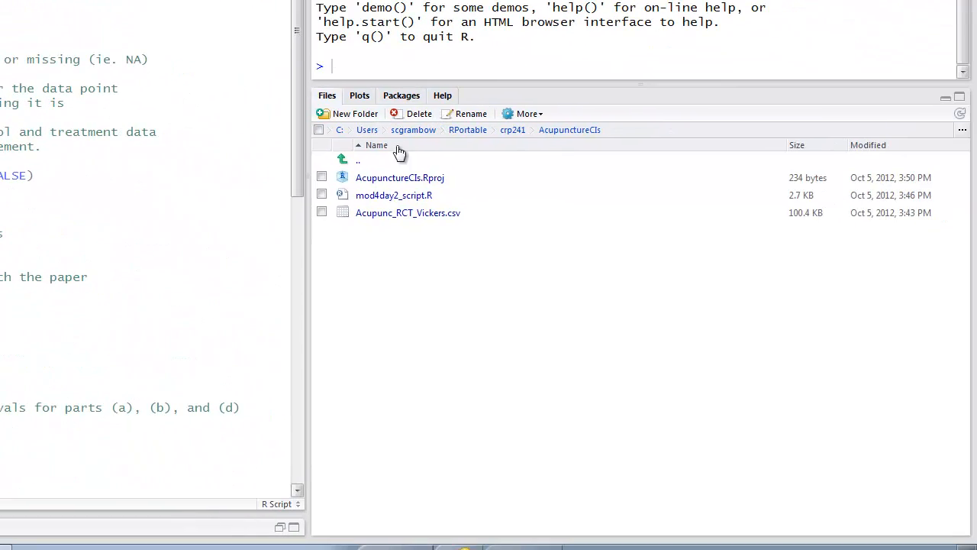
pyautogui.click(279, 527)
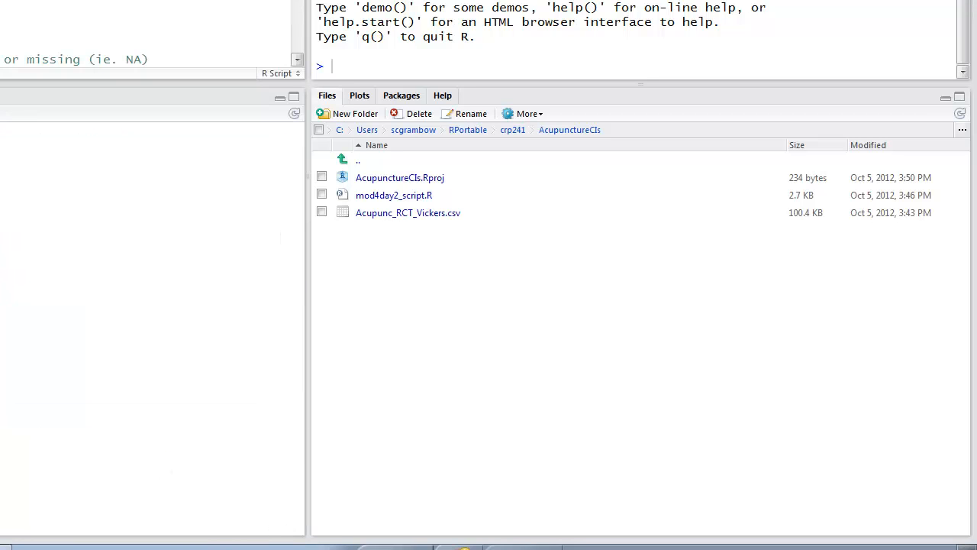
pyautogui.click(129, 243)
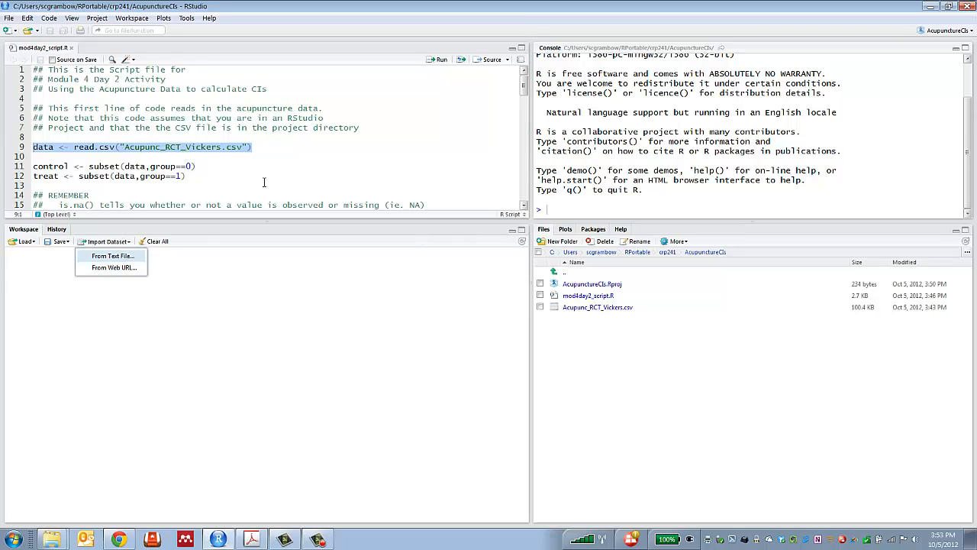
# Run line 9 to read Acupunc_RCT_Vickers.csv into data (401 obs., 94 variables) and view it.
pyautogui.moveTo(272, 148); pyautogui.dragTo(33, 147)
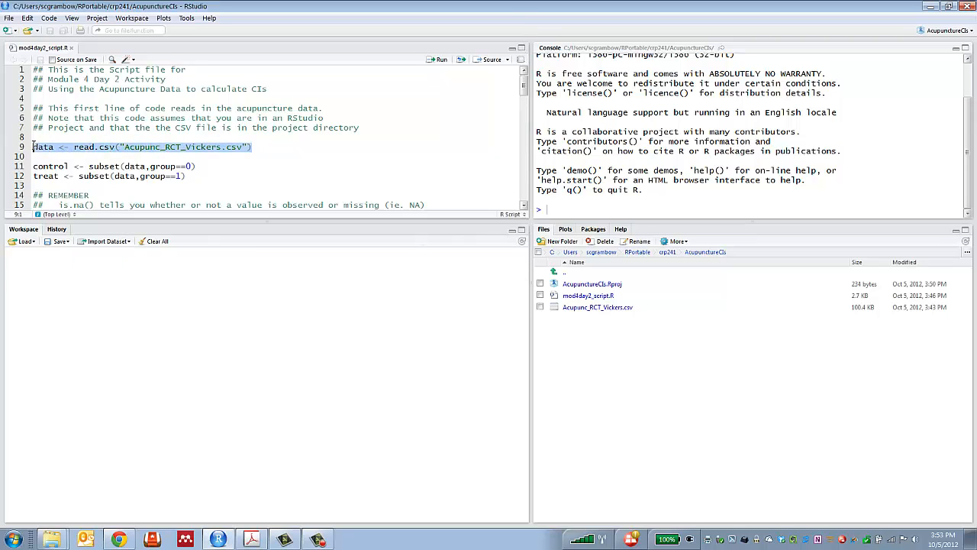
pyautogui.click(439, 61)
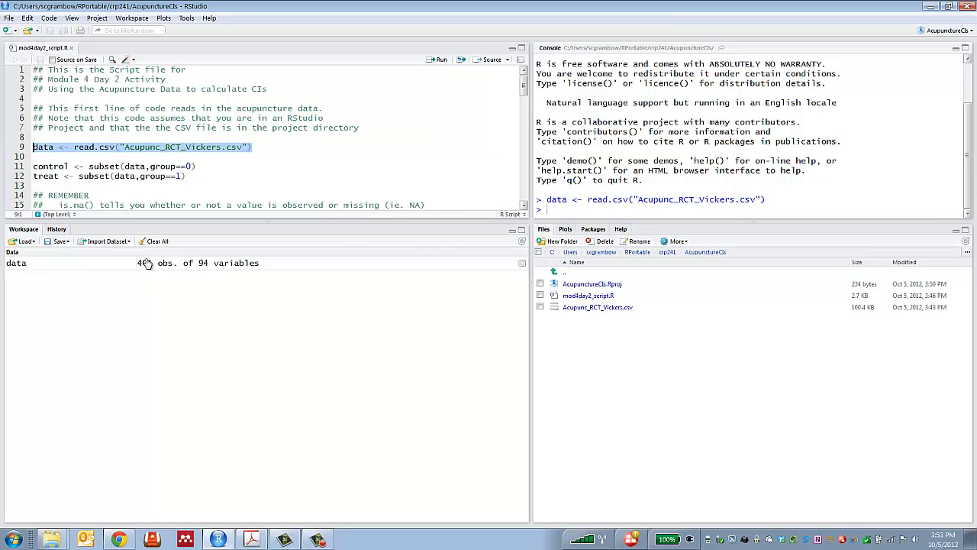
pyautogui.click(16, 265)
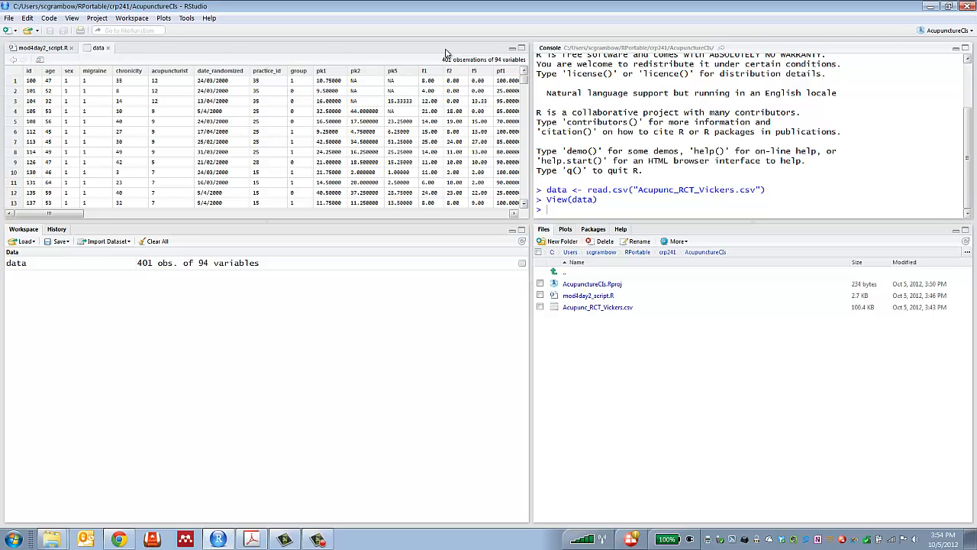
pyautogui.click(108, 47)
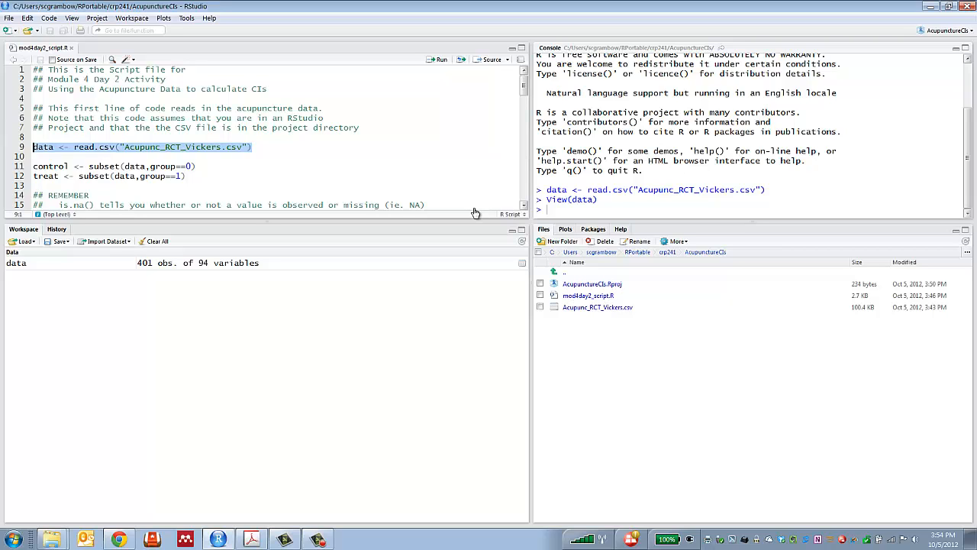
pyautogui.click(7, 19)
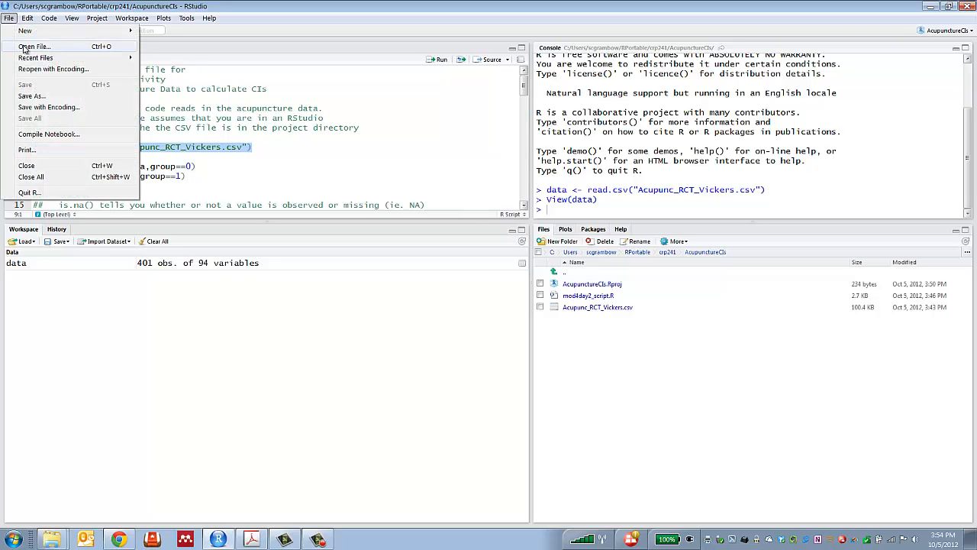
pyautogui.click(30, 48)
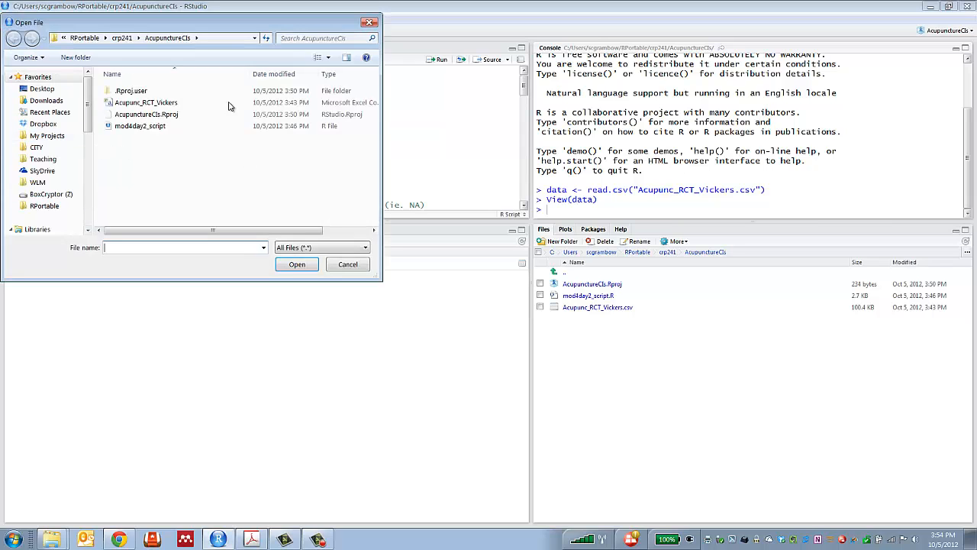
pyautogui.click(127, 102)
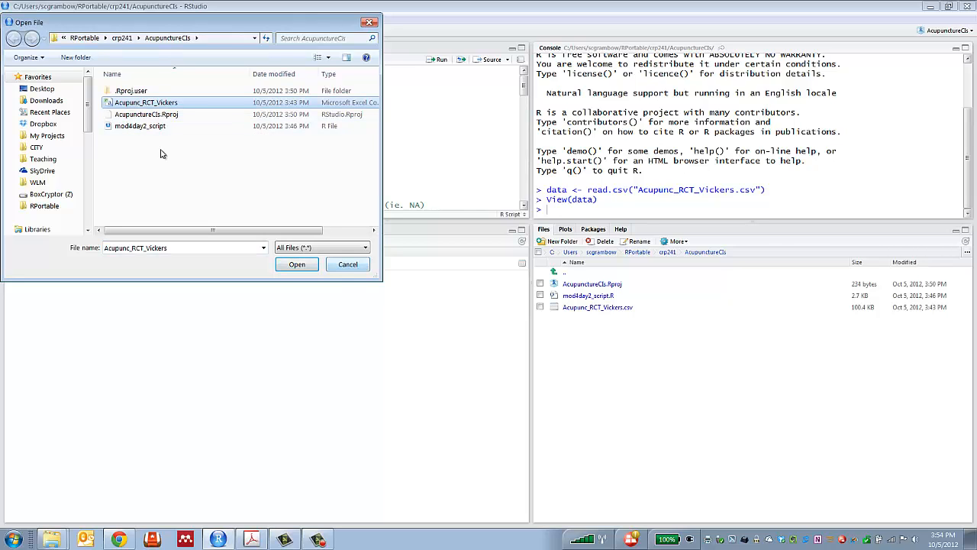
pyautogui.click(141, 126)
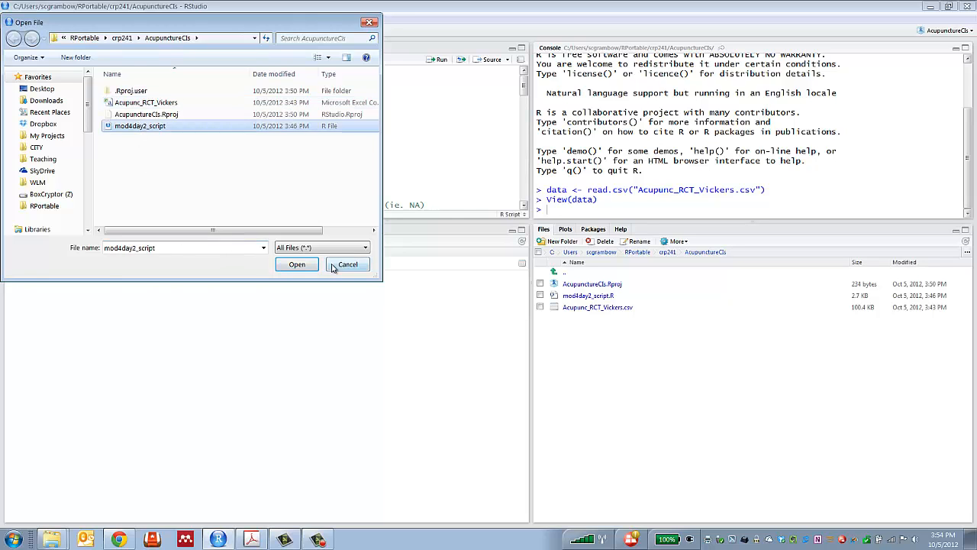
pyautogui.click(299, 264)
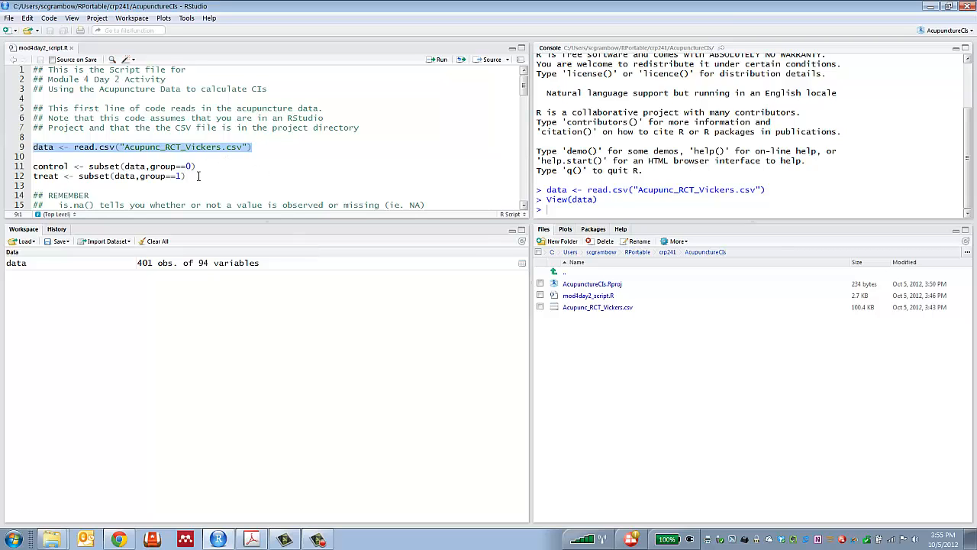
# Run lines 11–12 creating control (196 obs.) and treat (205 obs.), then view control.
pyautogui.moveTo(186, 177); pyautogui.dragTo(32, 166)
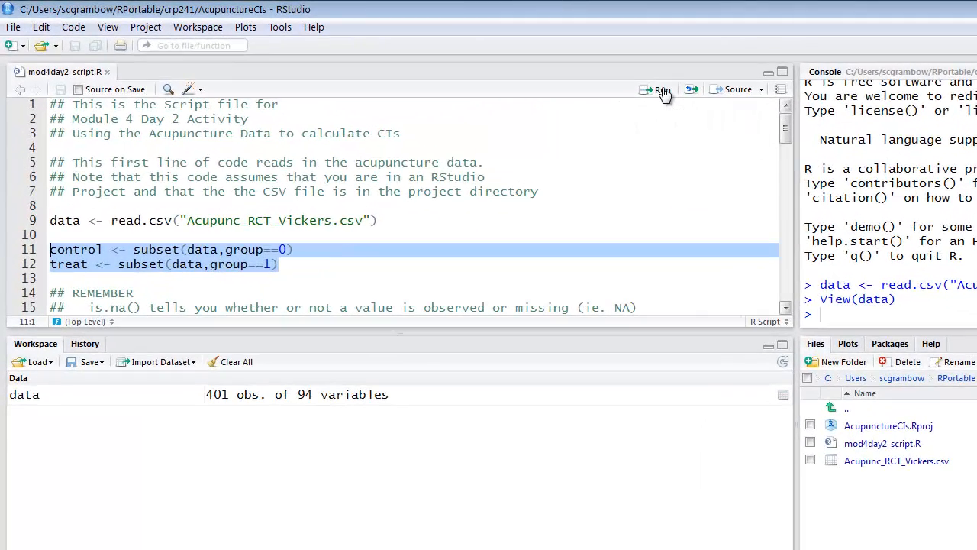
pyautogui.click(663, 91)
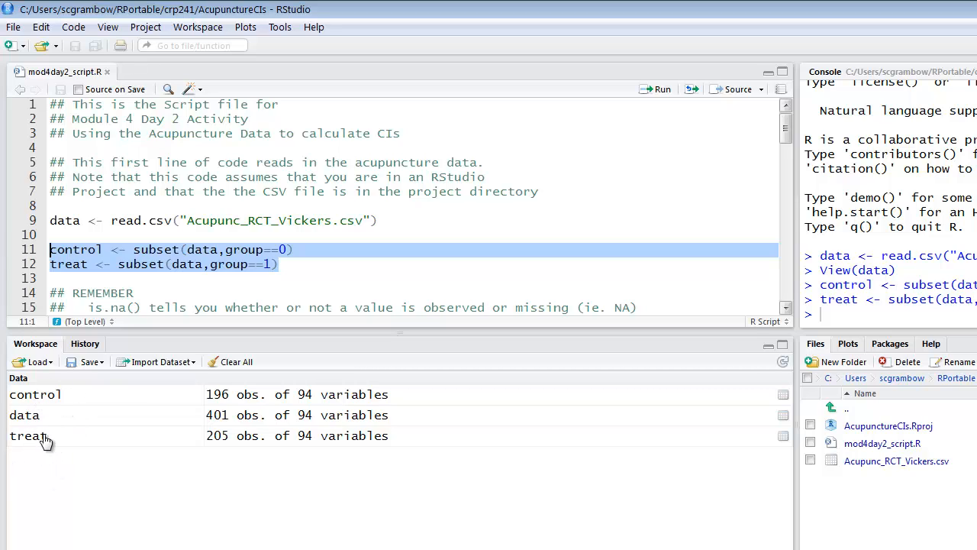
pyautogui.click(42, 396)
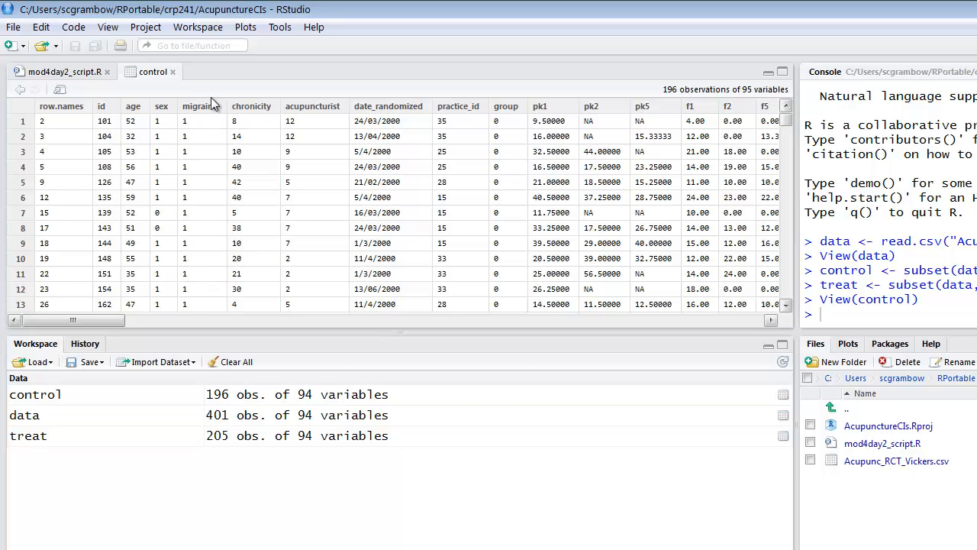
pyautogui.click(172, 72)
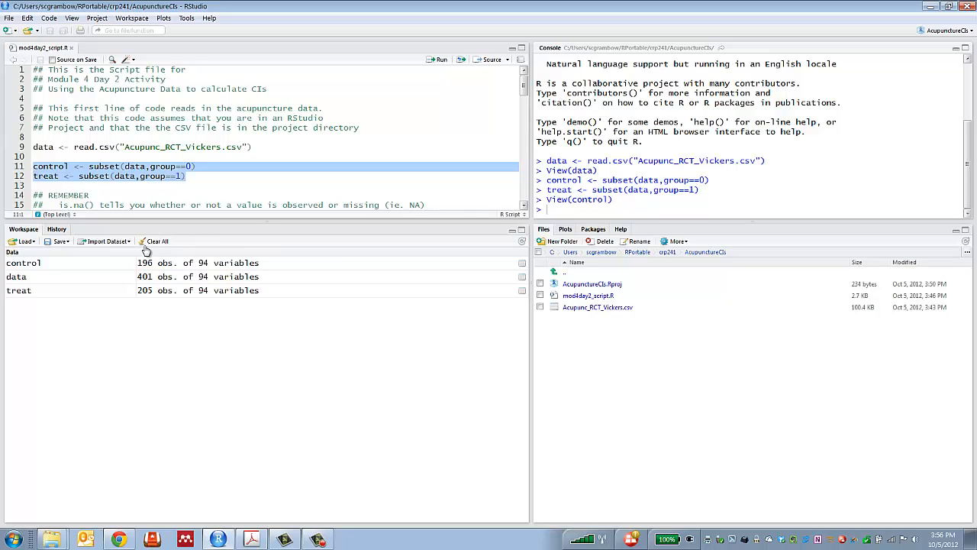
# Run lines 23–24 using is.na to create control_nomiss_pk5 (140 obs.) and treat_nomiss_pk5 (161 obs.).
pyautogui.scroll(-1, 124, 160)
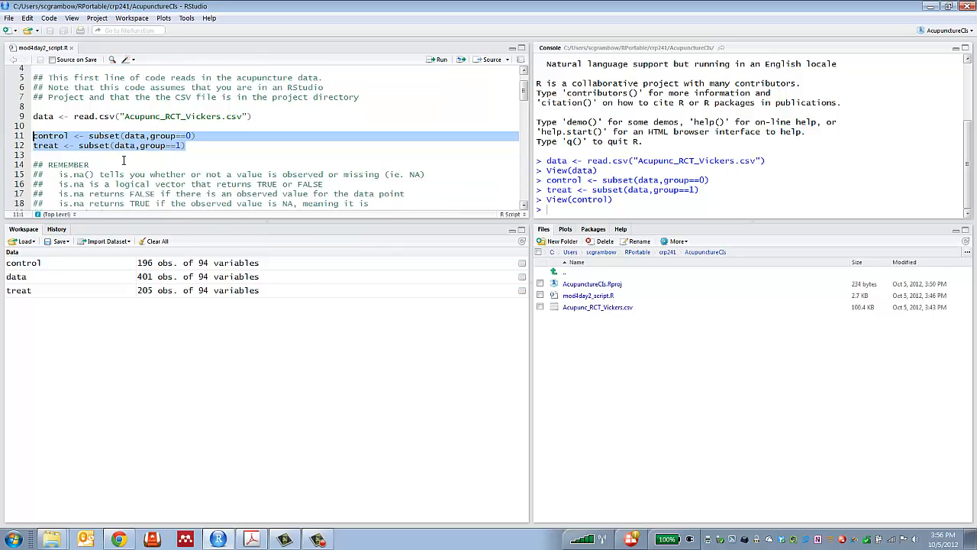
pyautogui.scroll(-3, 124, 160)
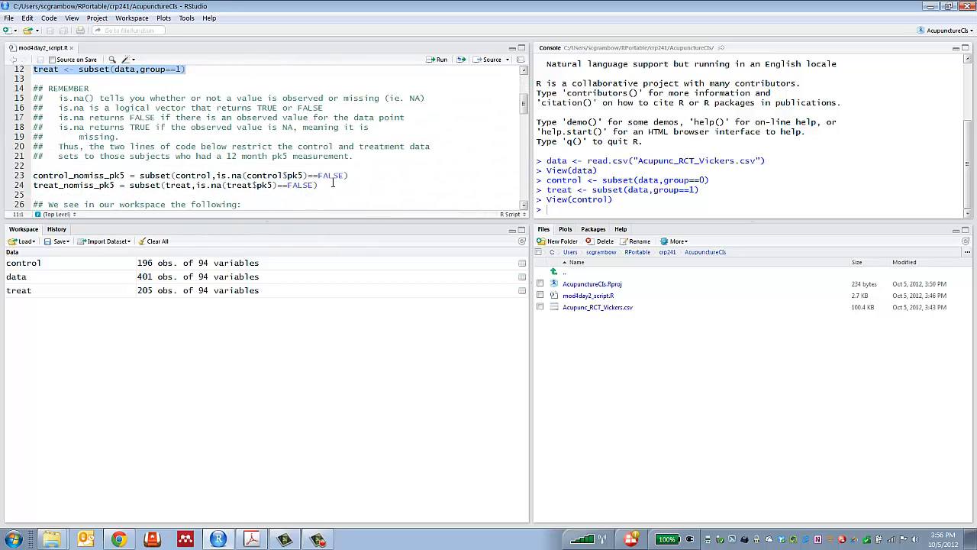
pyautogui.moveTo(332, 183); pyautogui.dragTo(33, 174)
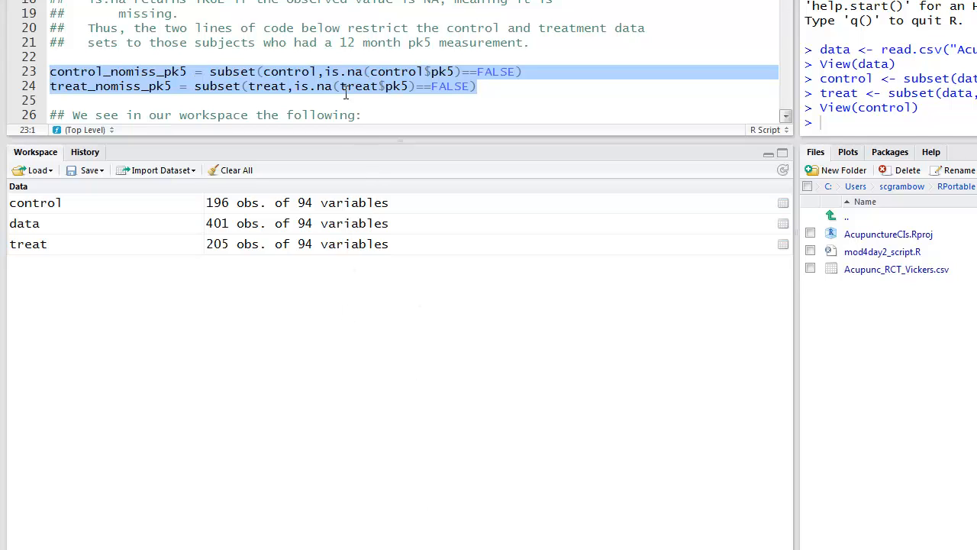
pyautogui.moveTo(324, 71); pyautogui.dragTo(363, 71)
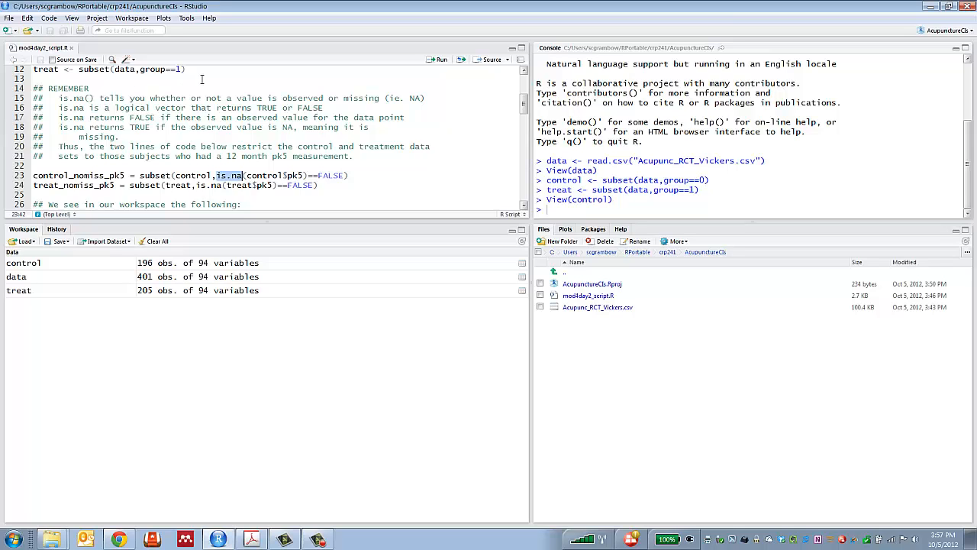
pyautogui.moveTo(323, 187); pyautogui.dragTo(33, 176)
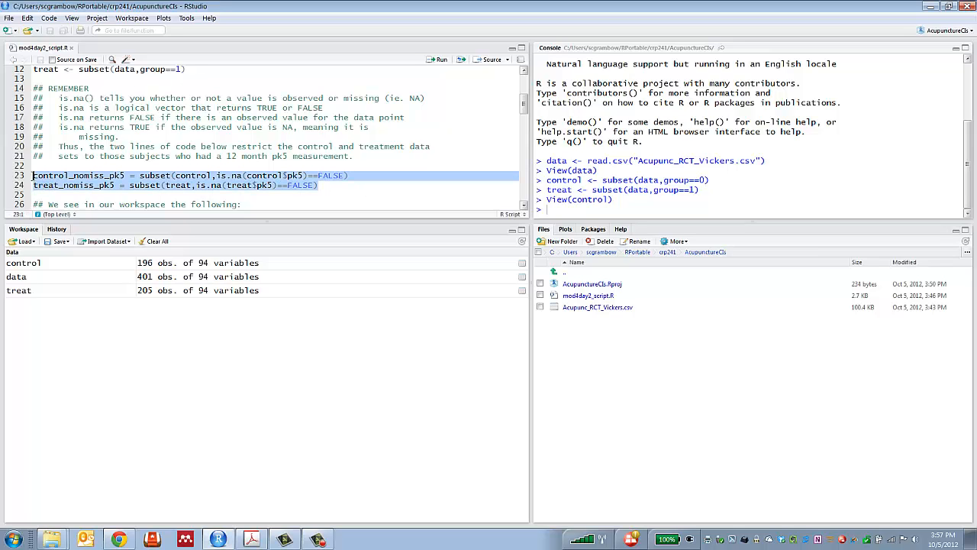
pyautogui.click(435, 60)
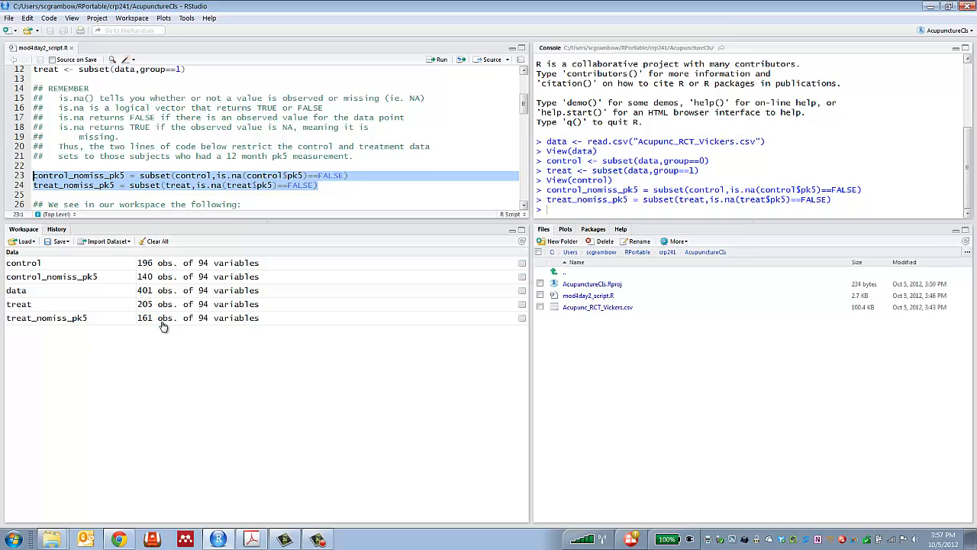
pyautogui.click(183, 187)
# Run lines 36–37 to create control_cc (140 obs.) and treat_cc (161 obs.).
pyautogui.scroll(-4, 183, 189)
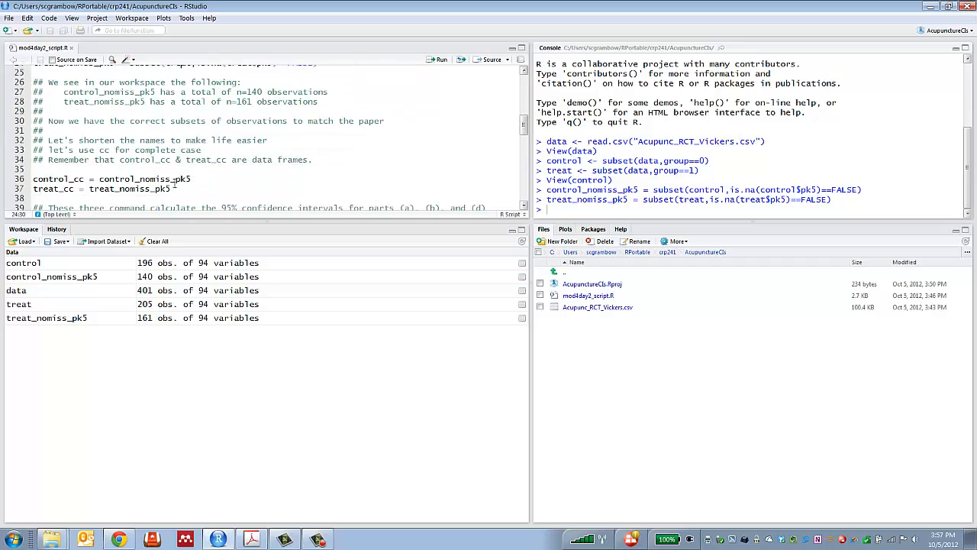
pyautogui.moveTo(184, 188); pyautogui.dragTo(28, 181)
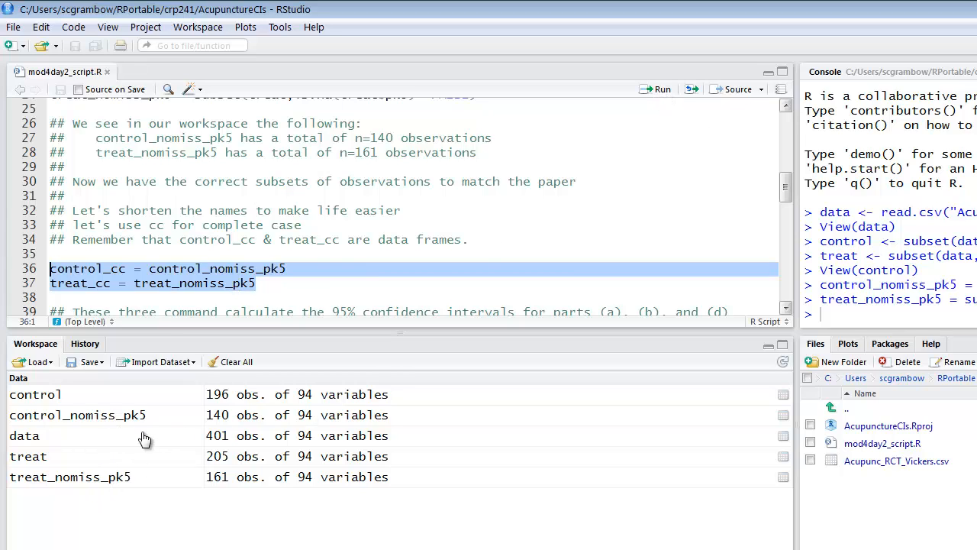
pyautogui.click(659, 90)
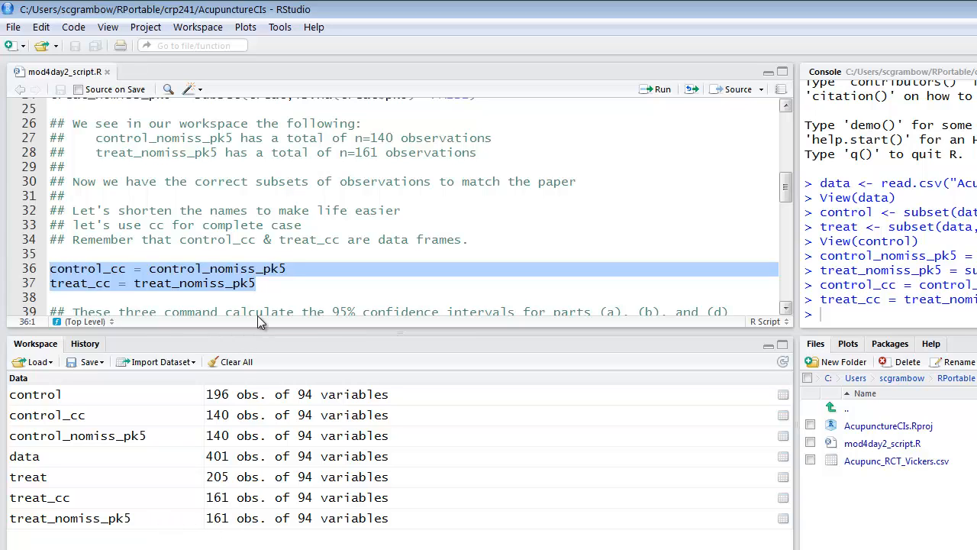
pyautogui.click(290, 301)
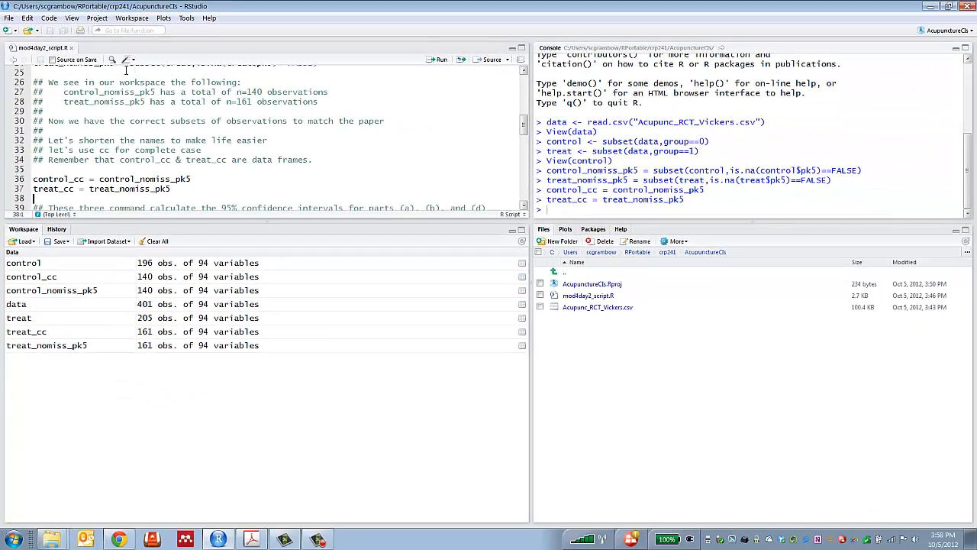
pyautogui.scroll(-2, 167, 206)
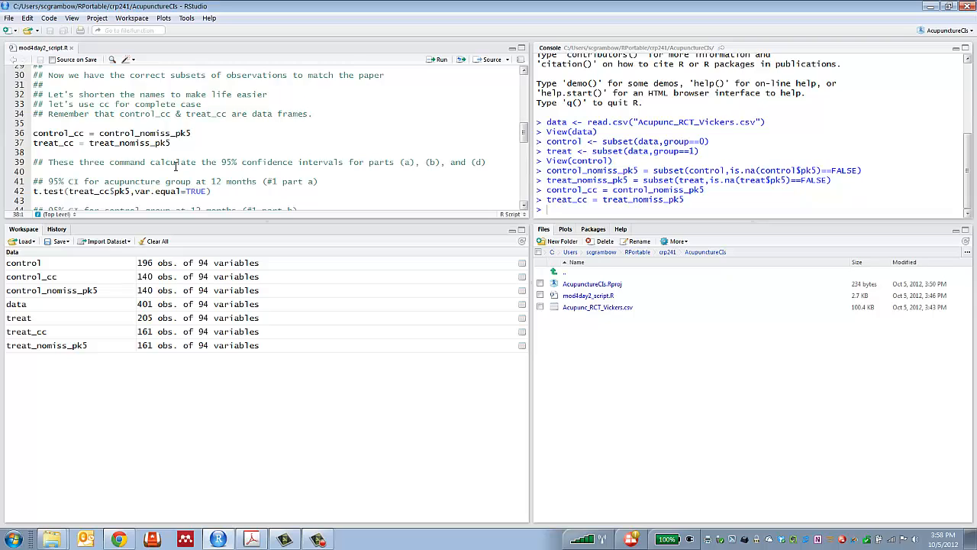
pyautogui.scroll(-3, 175, 165)
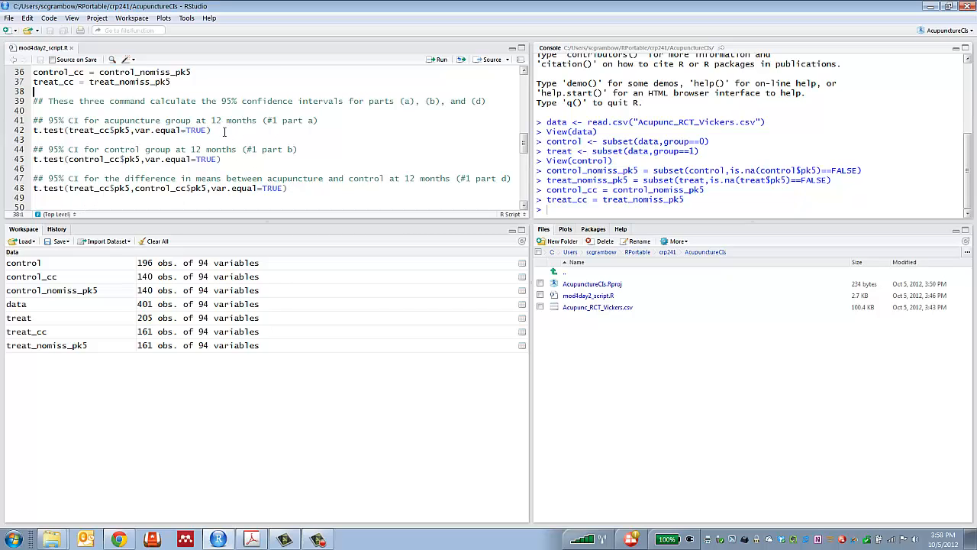
# Run t.test(treat_cc$pk5) and highlight its 95% CI 14.11162 to 18.38196 and mean 16.24679.
pyautogui.moveTo(225, 131); pyautogui.dragTo(23, 126)
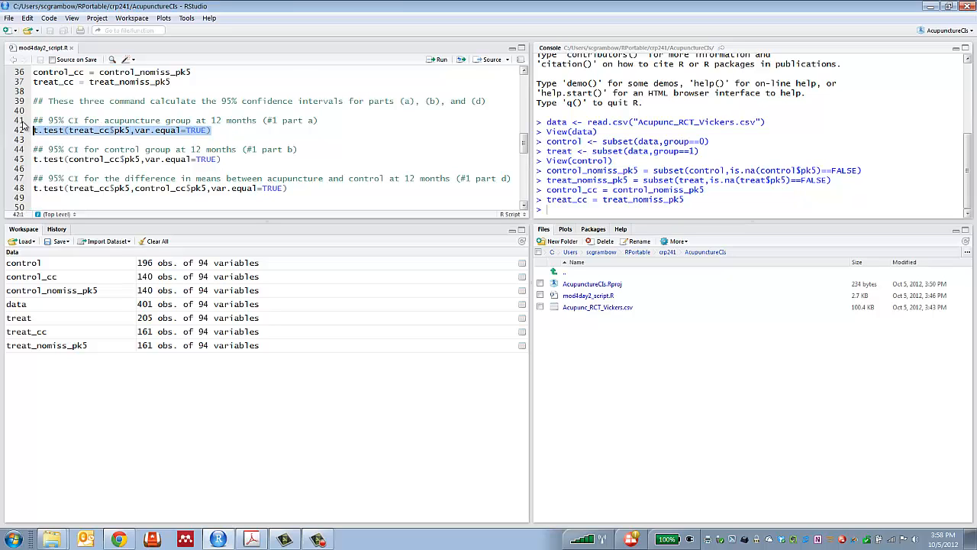
pyautogui.click(437, 60)
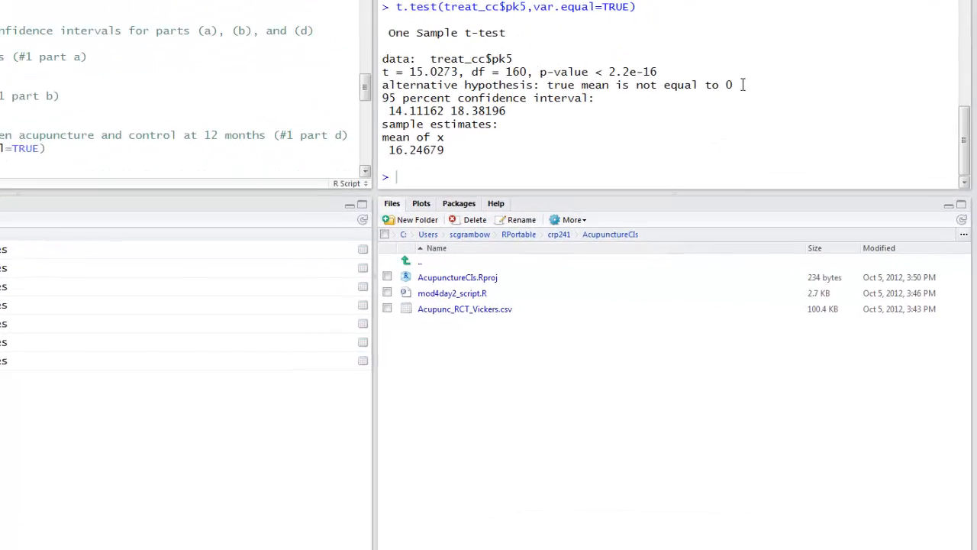
pyautogui.moveTo(799, 142); pyautogui.dragTo(599, 135)
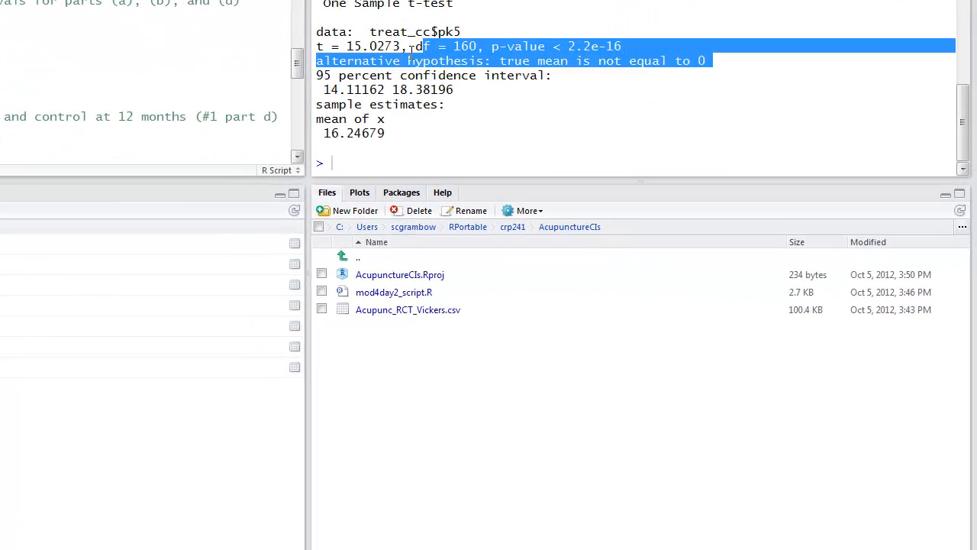
pyautogui.moveTo(411, 49); pyautogui.dragTo(319, 46)
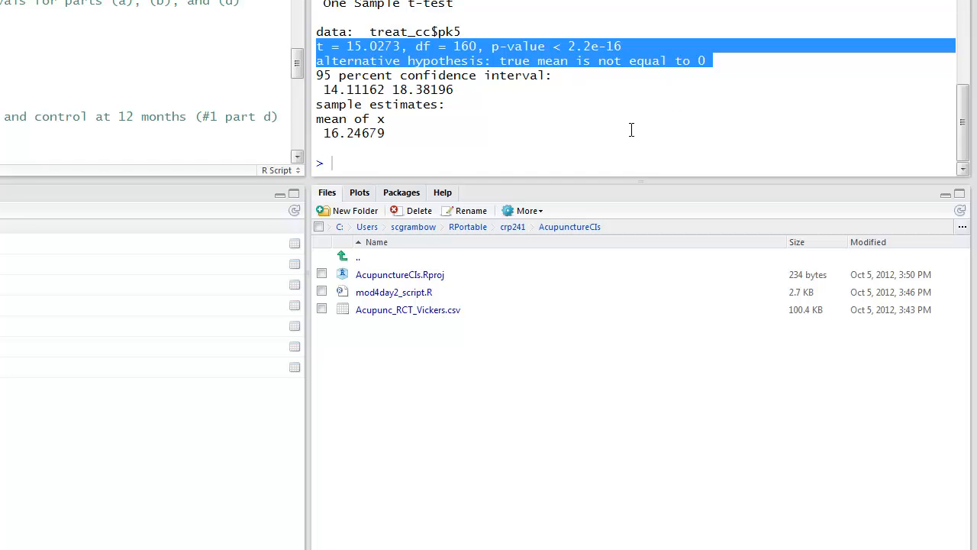
pyautogui.moveTo(490, 92); pyautogui.dragTo(315, 74)
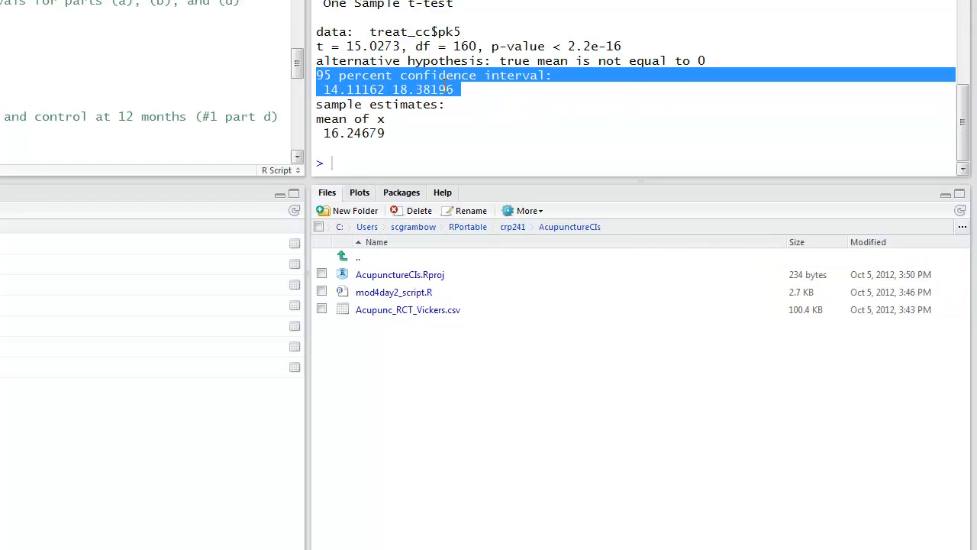
pyautogui.moveTo(388, 133); pyautogui.dragTo(314, 140)
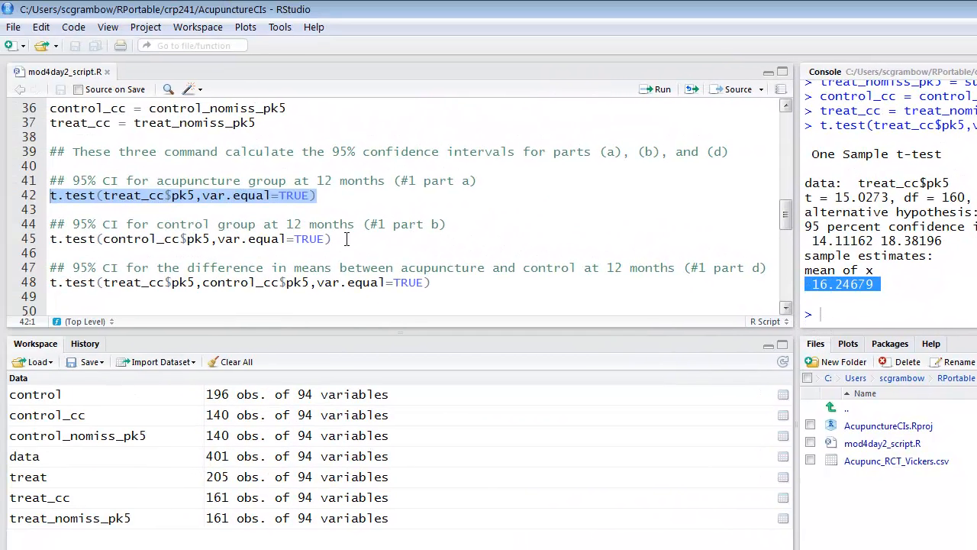
pyautogui.moveTo(347, 239); pyautogui.dragTo(50, 239)
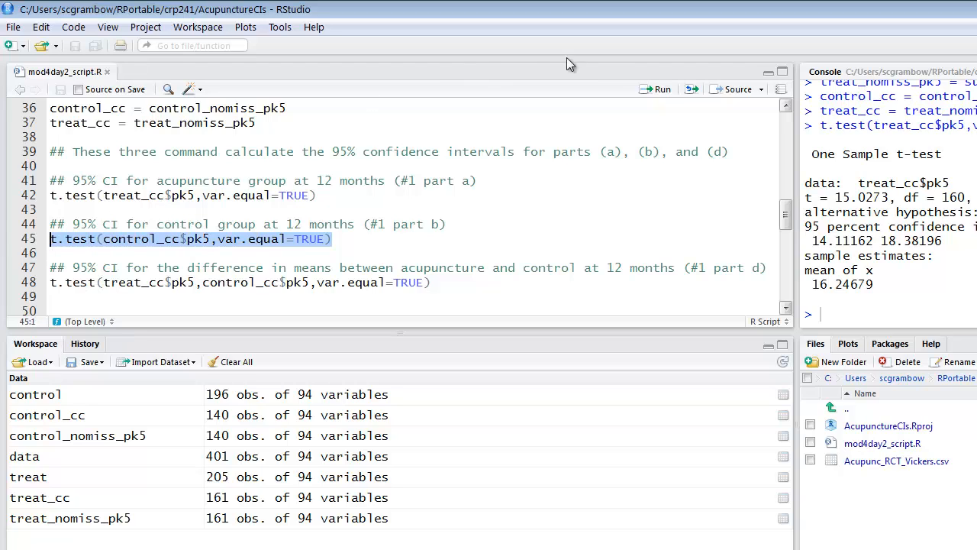
# Run the control-group and two-sample t-tests, highlighting the -9.584530 to -2.608793 interval and means 16.24679 and 22.34345.
pyautogui.click(657, 89)
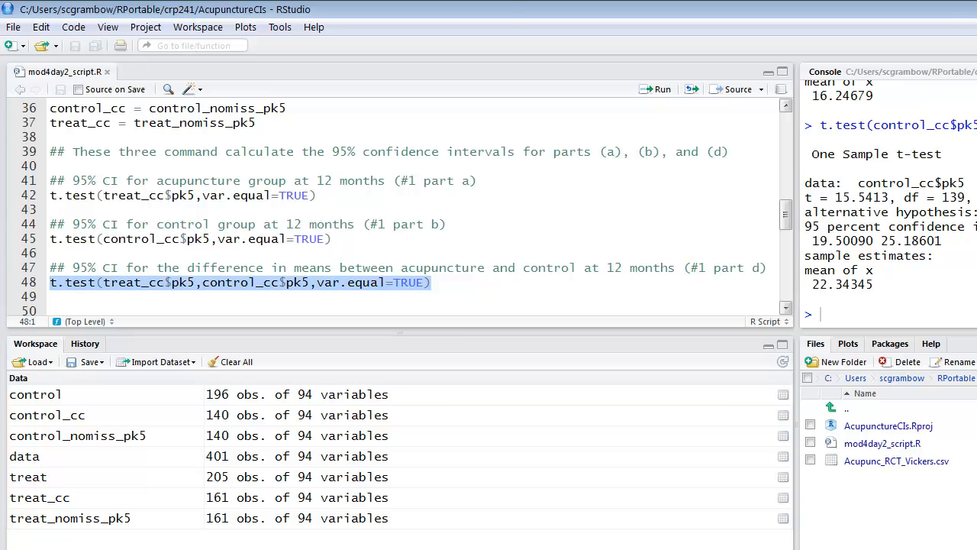
pyautogui.click(656, 90)
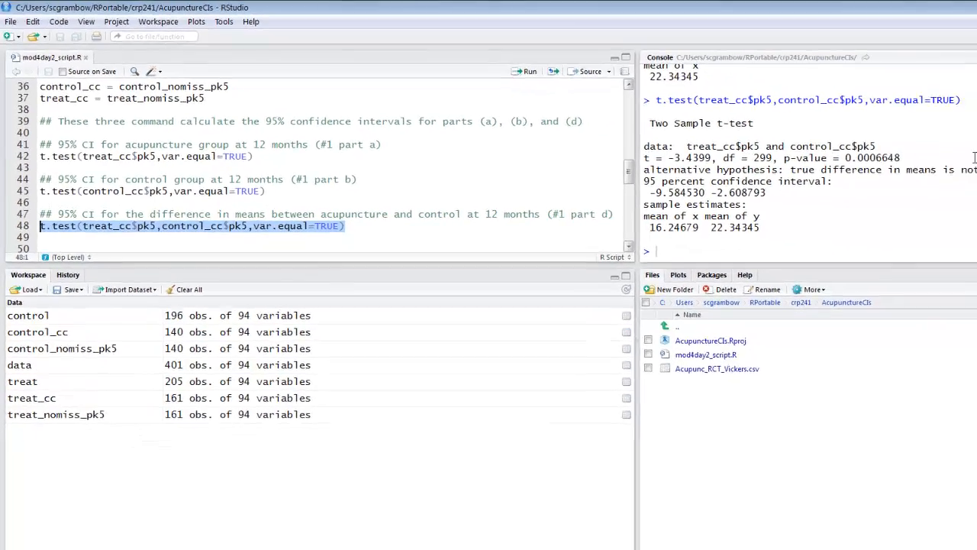
pyautogui.moveTo(976, 169); pyautogui.dragTo(541, 150)
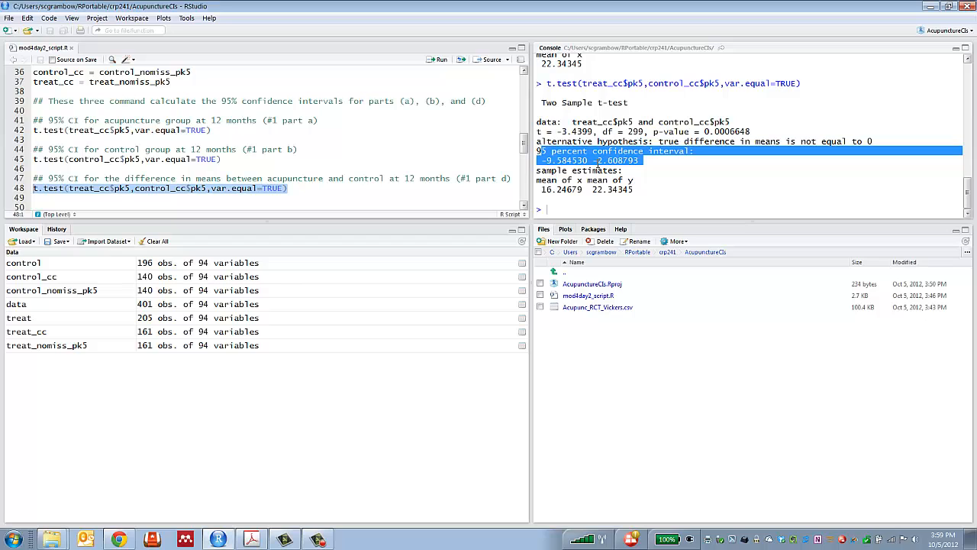
pyautogui.click(648, 160)
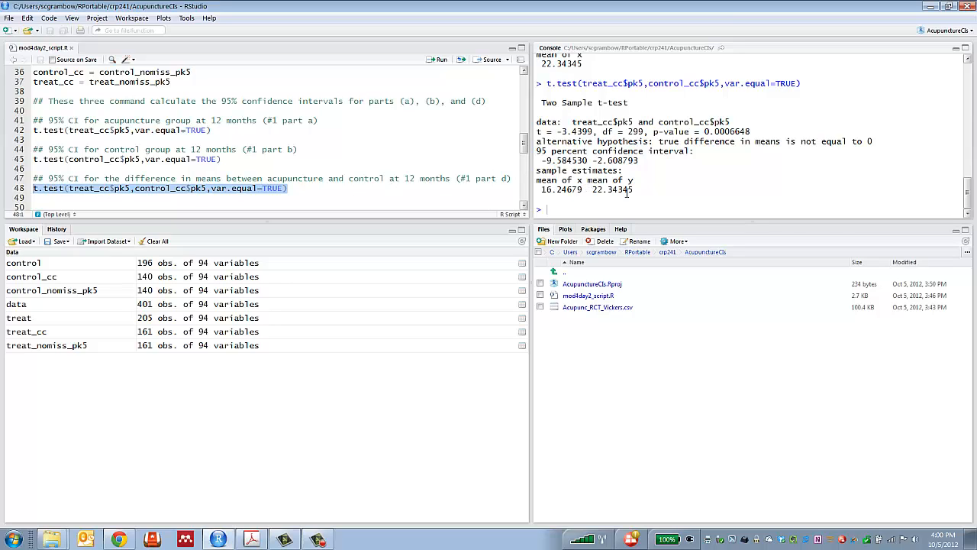
pyautogui.moveTo(640, 191); pyautogui.dragTo(542, 190)
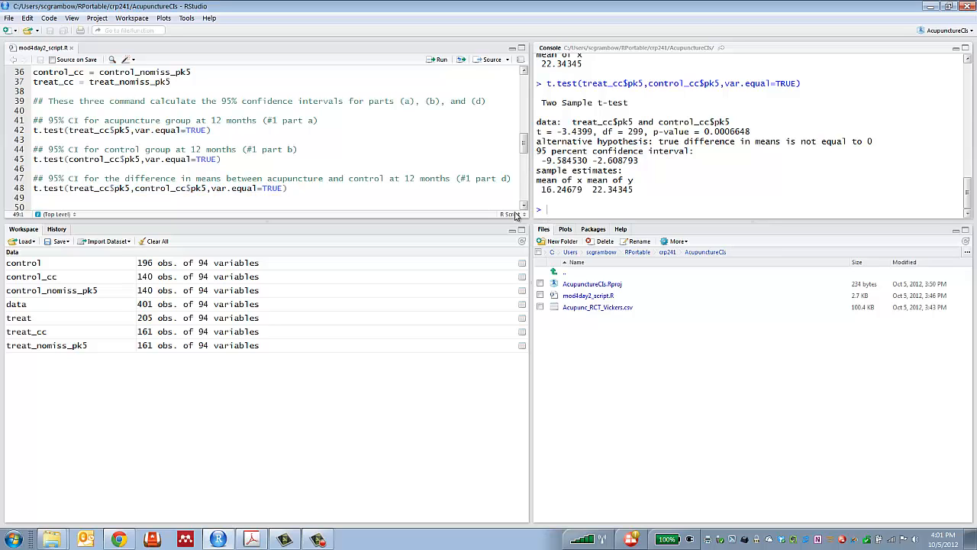
# Plot the control group's 12-month headache score histogram from lines 52-54.
pyautogui.scroll(-2, 145, 196)
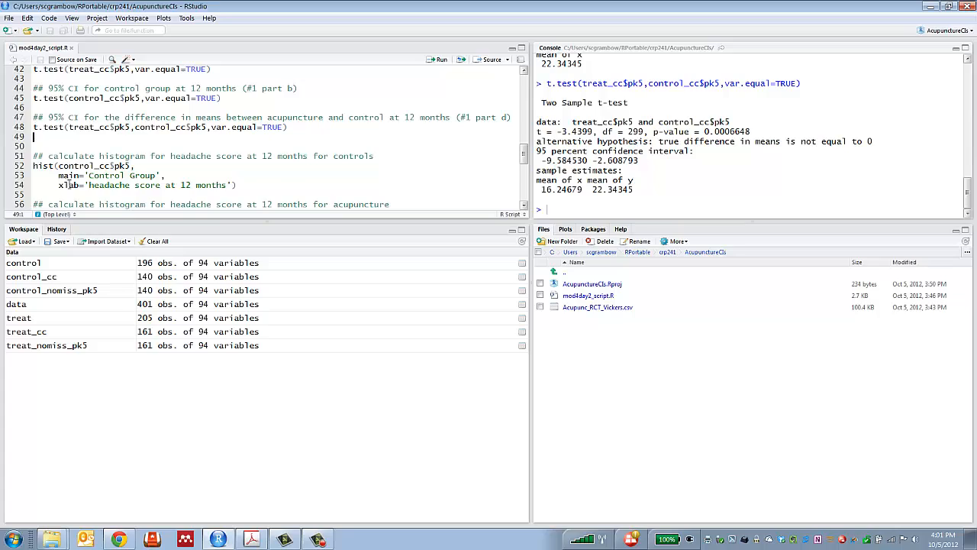
pyautogui.scroll(-1, 69, 183)
pyautogui.scroll(-1, 68, 183)
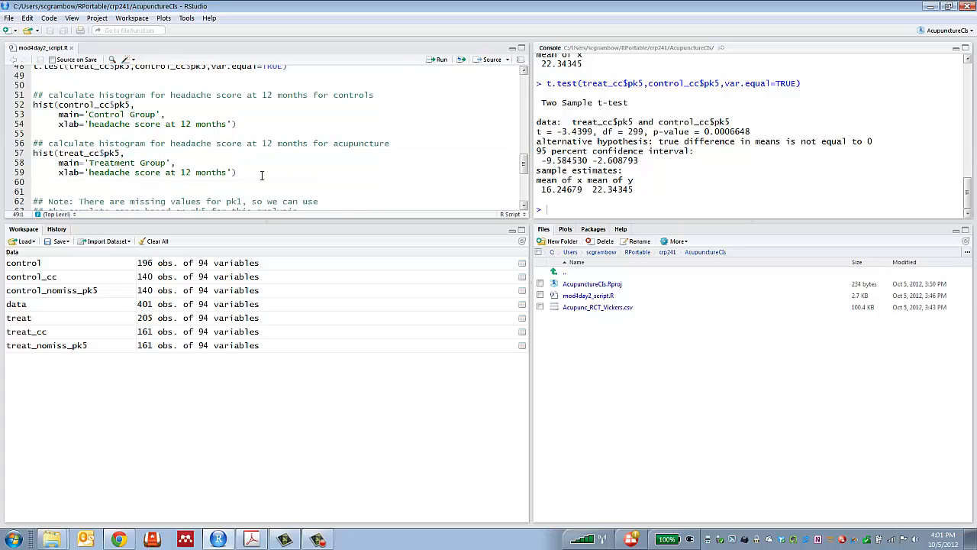
pyautogui.moveTo(259, 172); pyautogui.dragTo(14, 124)
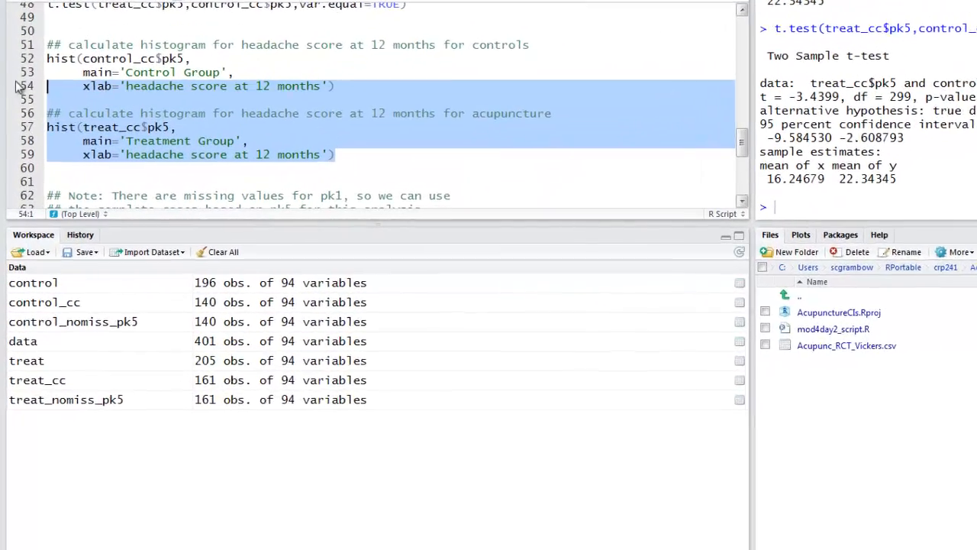
pyautogui.moveTo(17, 86); pyautogui.dragTo(34, 61)
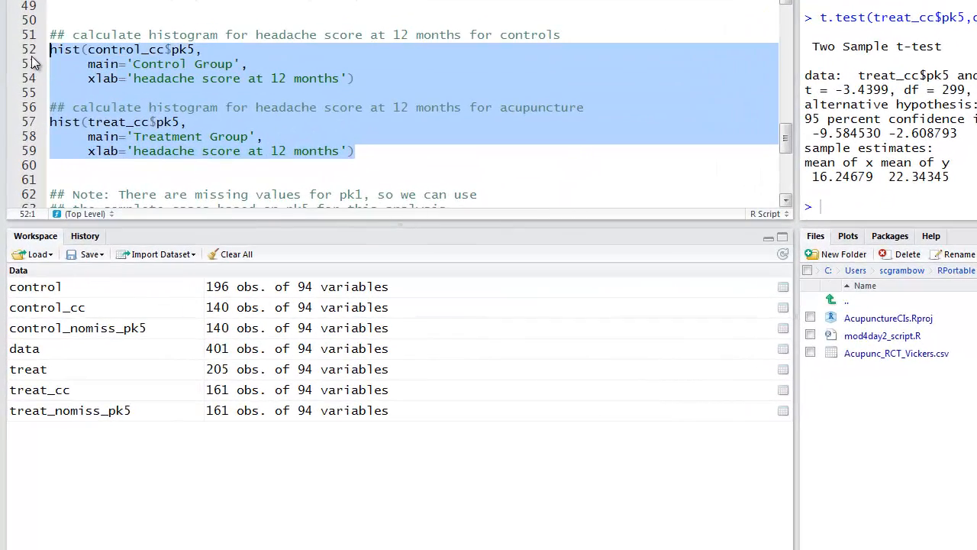
pyautogui.click(327, 86)
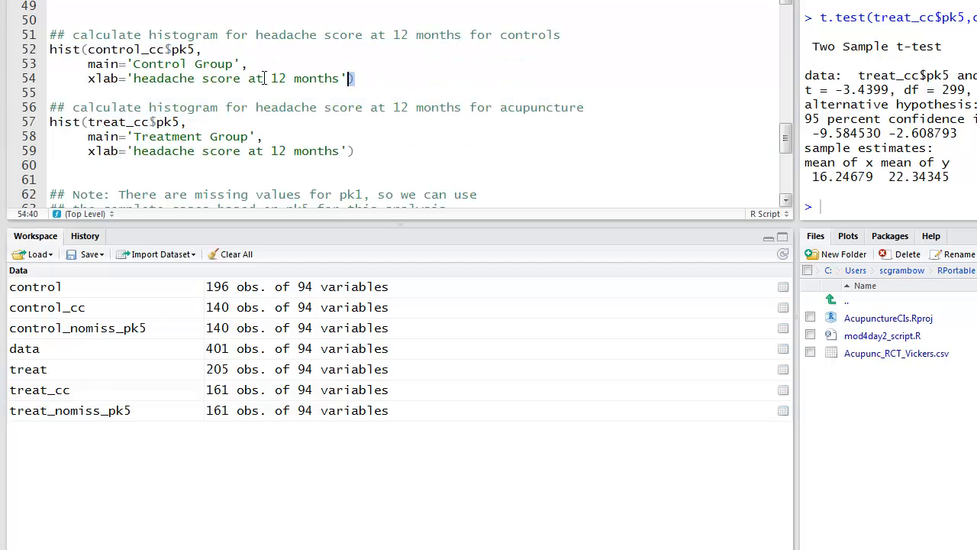
pyautogui.moveTo(359, 78); pyautogui.dragTo(17, 50)
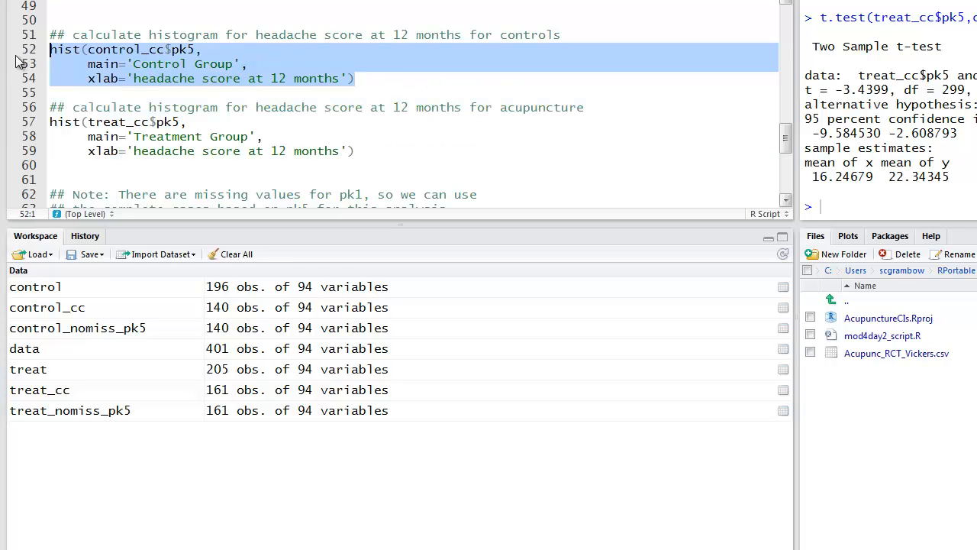
pyautogui.hotkey('ctrl', 'Return')
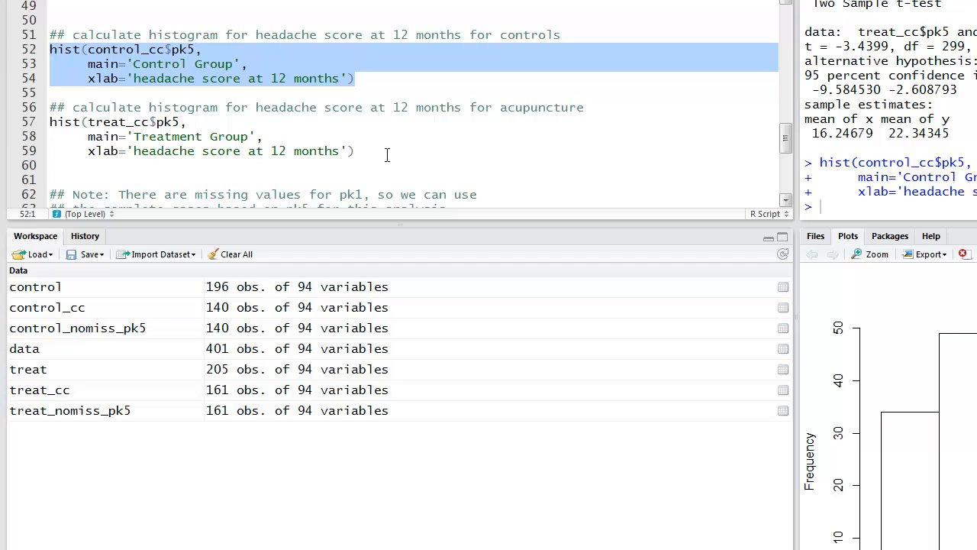
# Plot the Treatment Group histogram from lines 57-59.
pyautogui.moveTo(356, 150); pyautogui.dragTo(49, 122)
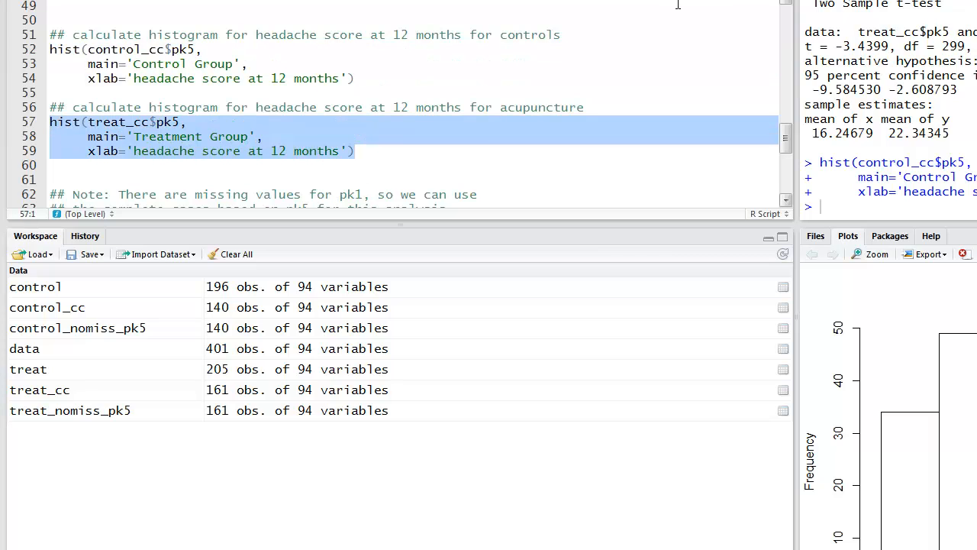
pyautogui.hotkey('ctrl', 'Return')
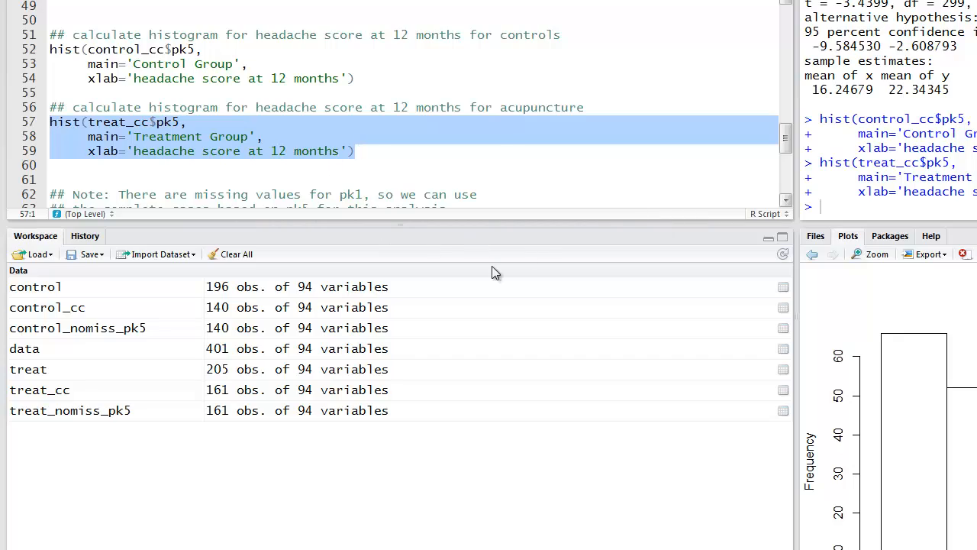
pyautogui.scroll(-2, 158, 183)
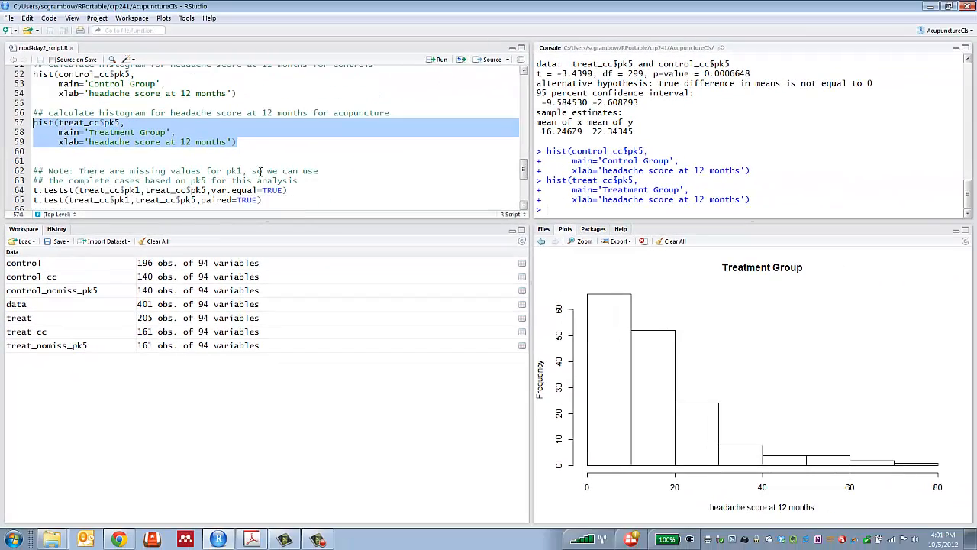
# Correct t.testst to t.test on line 64 and run the pk1 versus pk5 two-sample t-test.
pyautogui.click(74, 191)
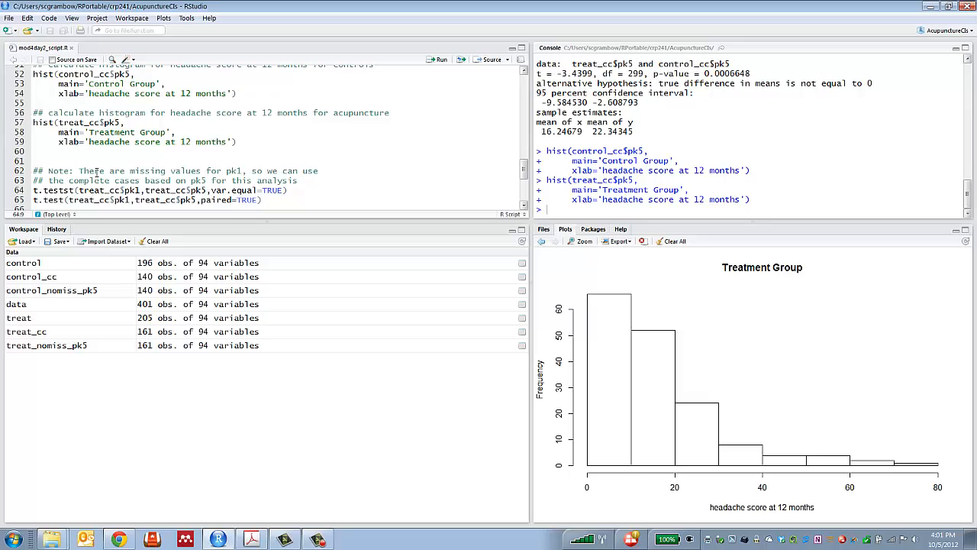
pyautogui.press('BackSpace')
pyautogui.press('BackSpace')
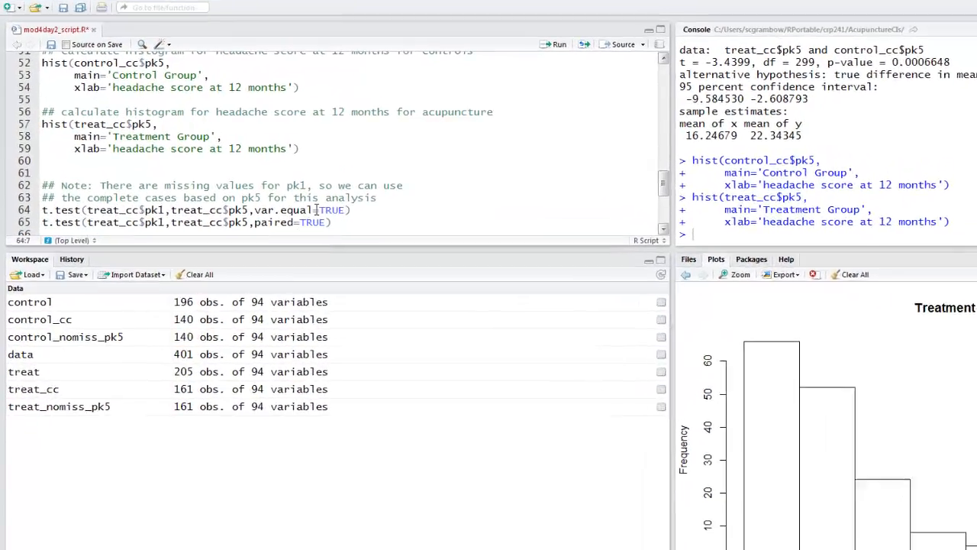
pyautogui.moveTo(443, 227); pyautogui.dragTo(50, 227)
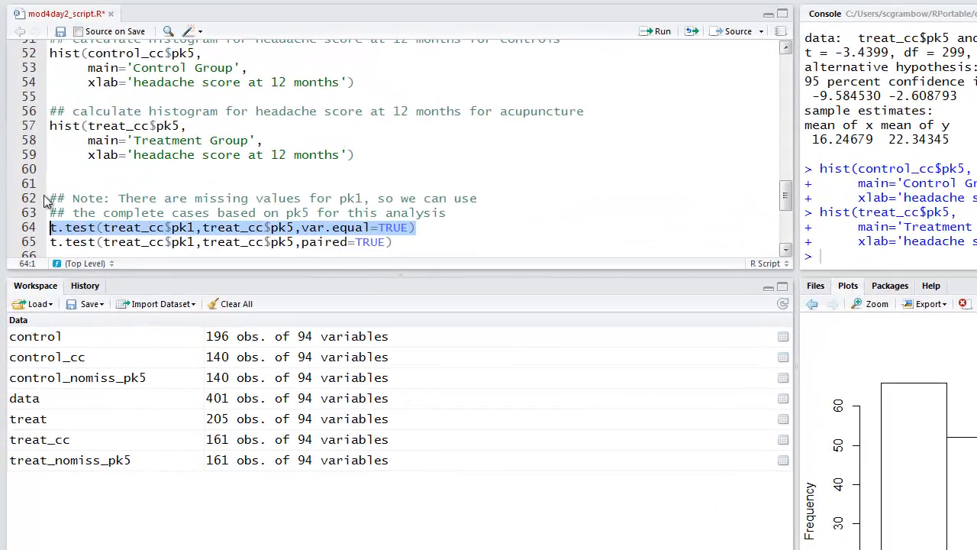
pyautogui.click(658, 31)
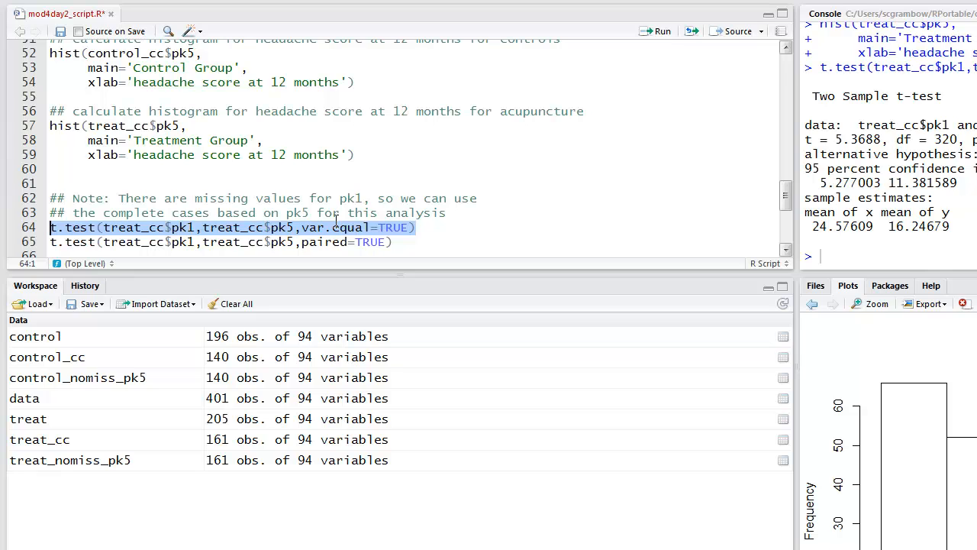
# Run the paired t-test on line 65 and highlight its 6.351184 to 10.307408 confidence interval.
pyautogui.moveTo(416, 241); pyautogui.dragTo(371, 227)
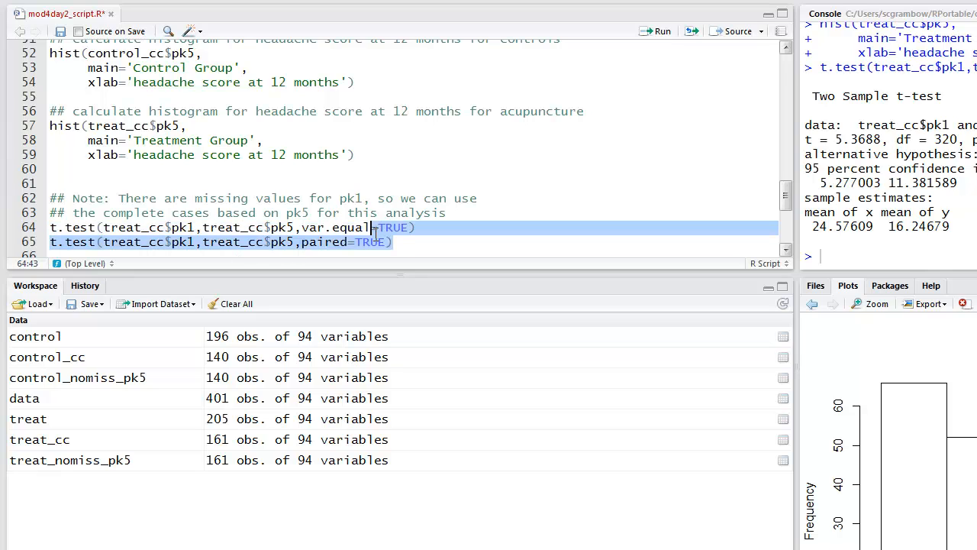
pyautogui.click(412, 243)
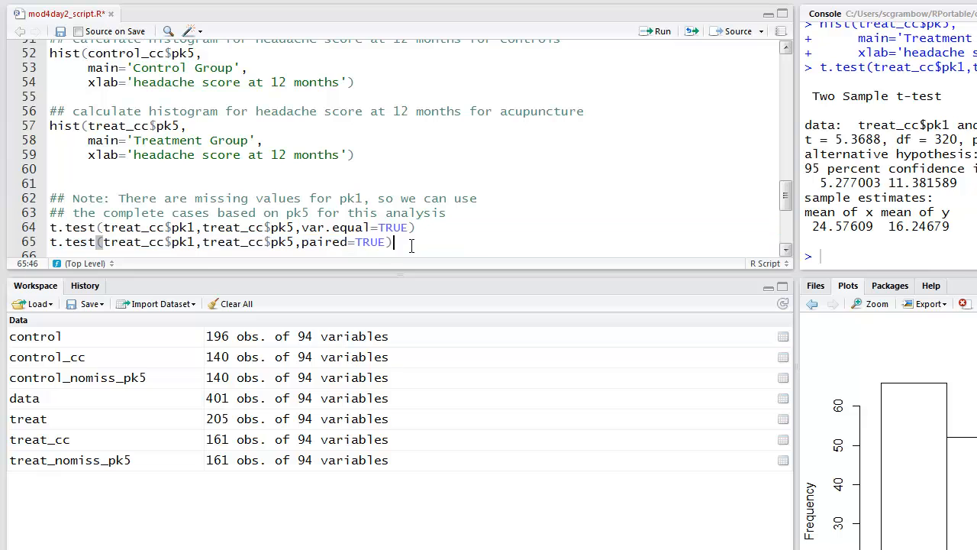
pyautogui.moveTo(391, 241); pyautogui.dragTo(48, 244)
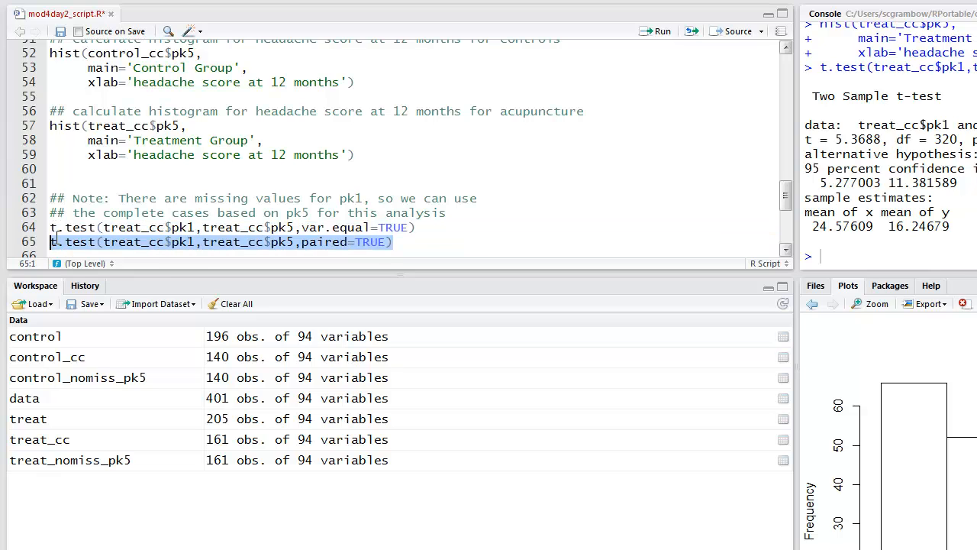
pyautogui.click(662, 33)
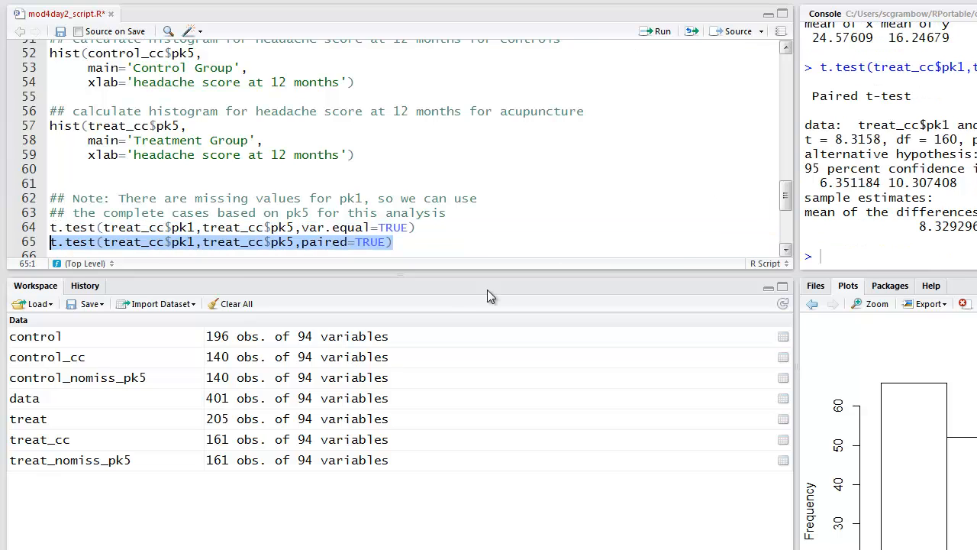
pyautogui.moveTo(310, 243); pyautogui.dragTo(388, 242)
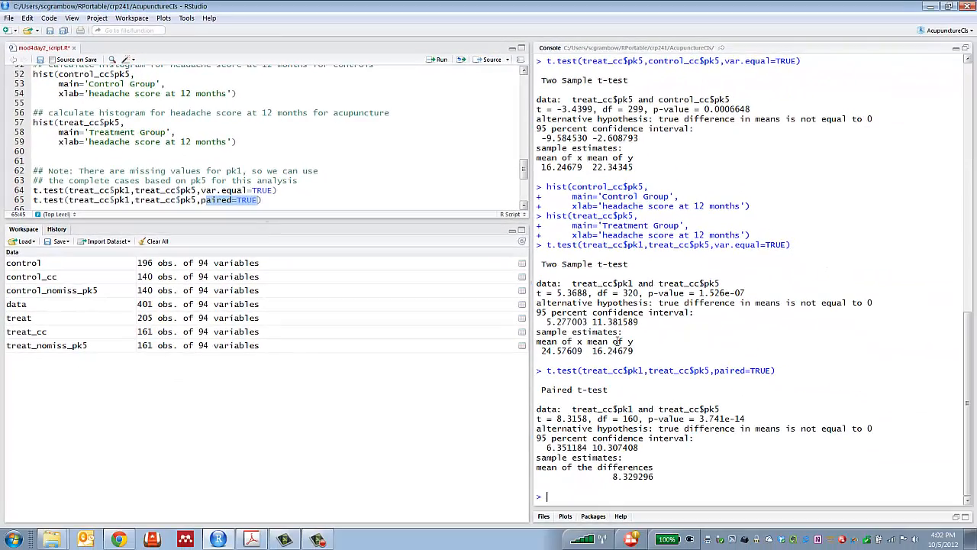
pyautogui.moveTo(635, 350); pyautogui.dragTo(655, 321)
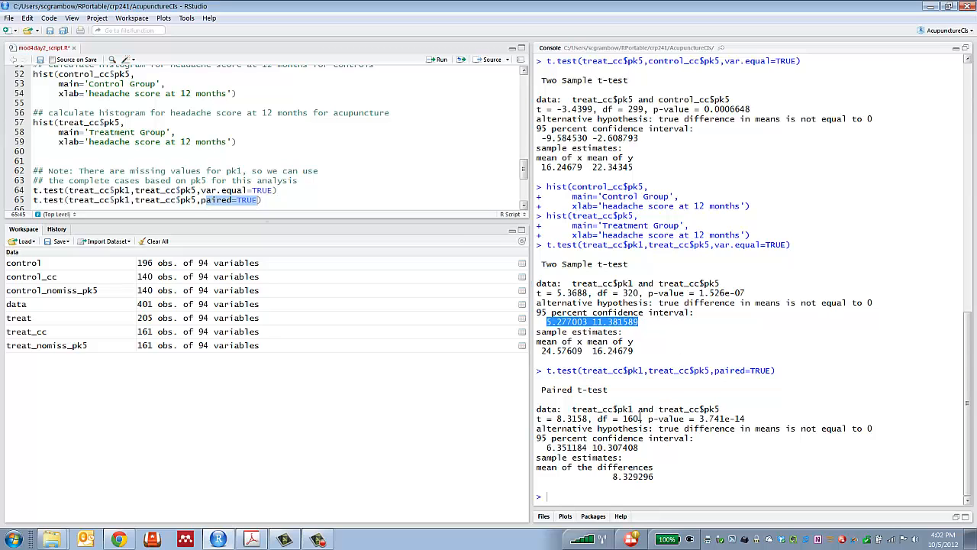
pyautogui.moveTo(547, 448); pyautogui.dragTo(647, 448)
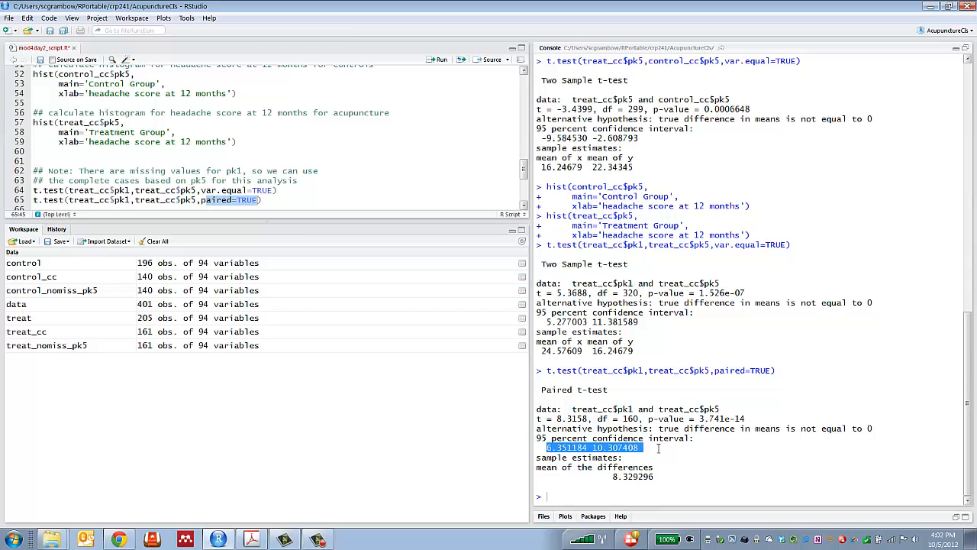